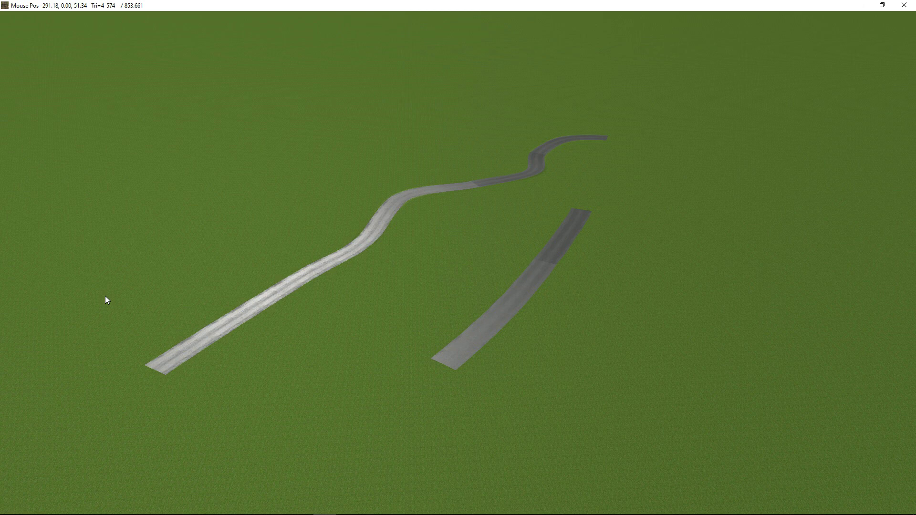
Draw a winding new track about 1,262 long around the outer side of the two existing tracks.
drag(105, 296, 261, 198)
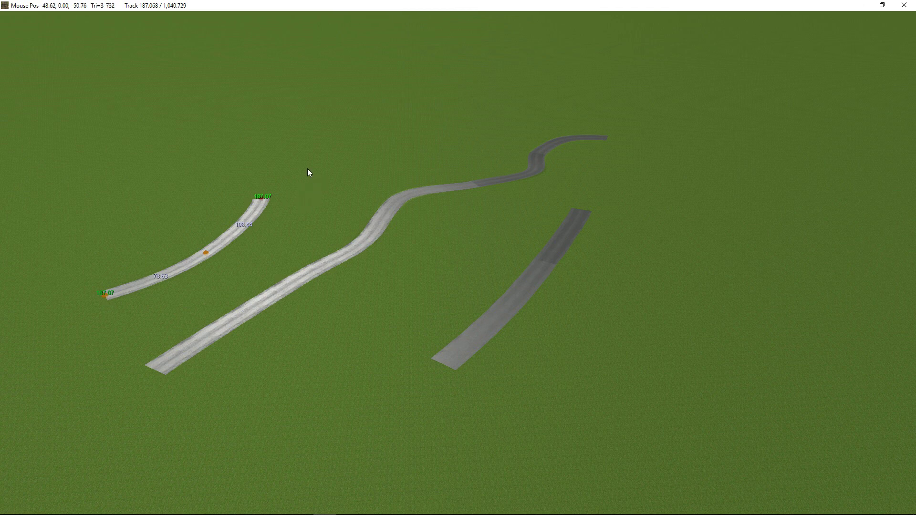
drag(308, 171, 327, 178)
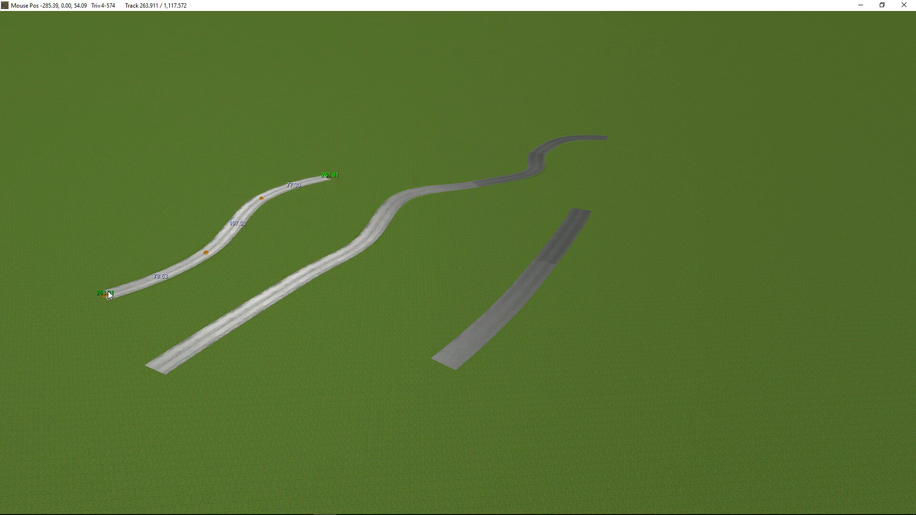
drag(390, 165, 398, 135)
drag(442, 117, 565, 103)
click(565, 102)
click(654, 109)
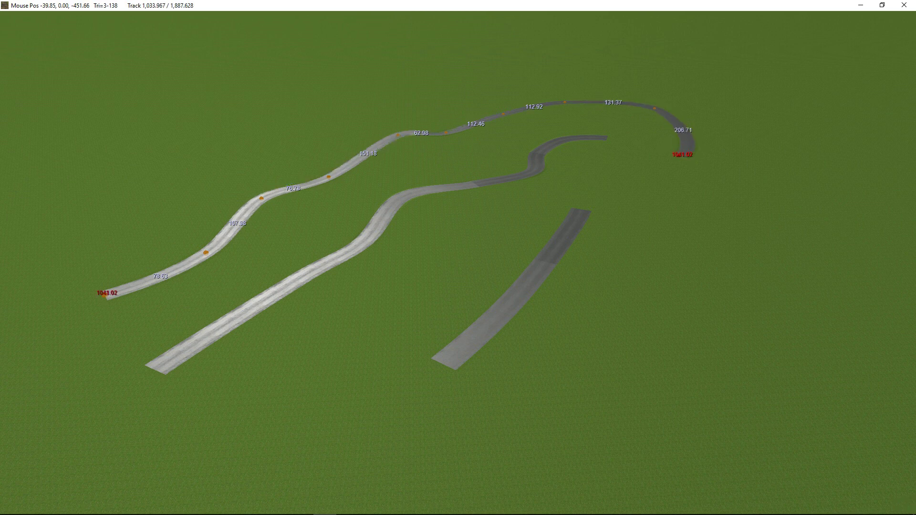
click(678, 157)
click(704, 198)
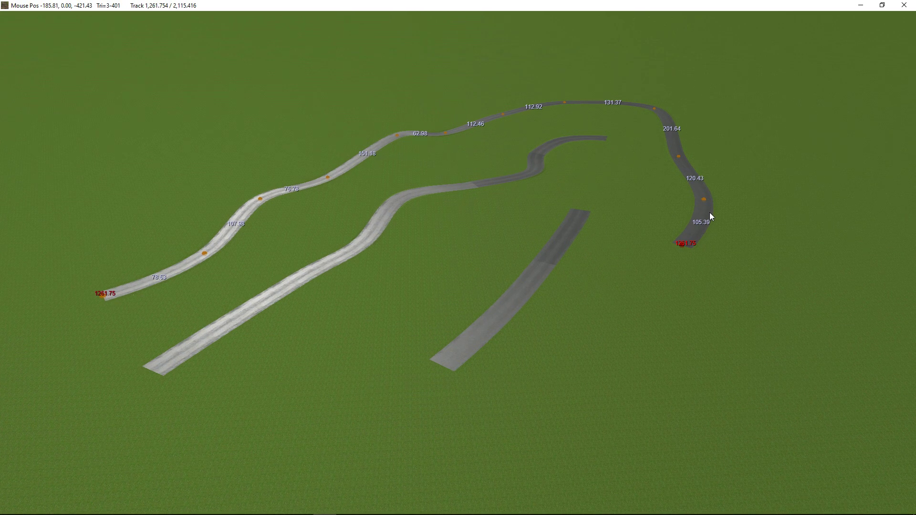
Review the track length display and warning length in the program settings, and close them without saving.
middle_drag(710, 213, 738, 224)
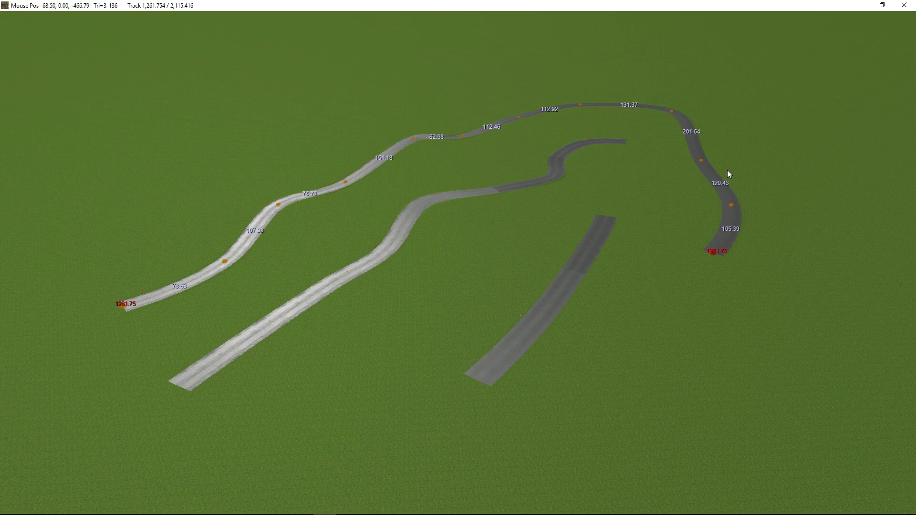
mouse_move(113, 13)
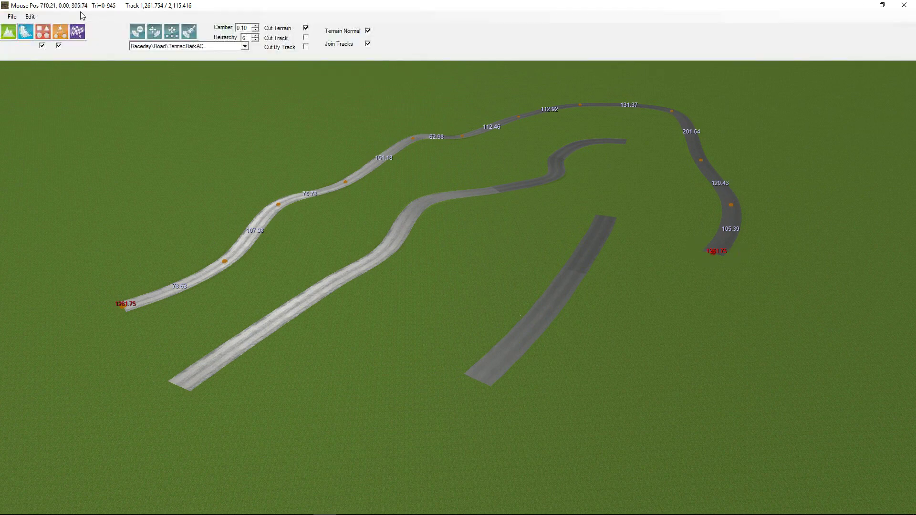
click(12, 16)
click(34, 51)
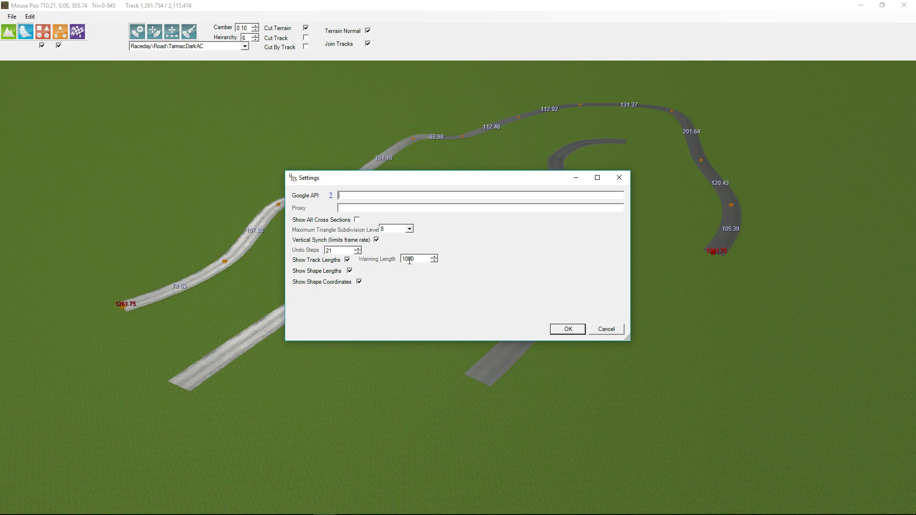
click(617, 331)
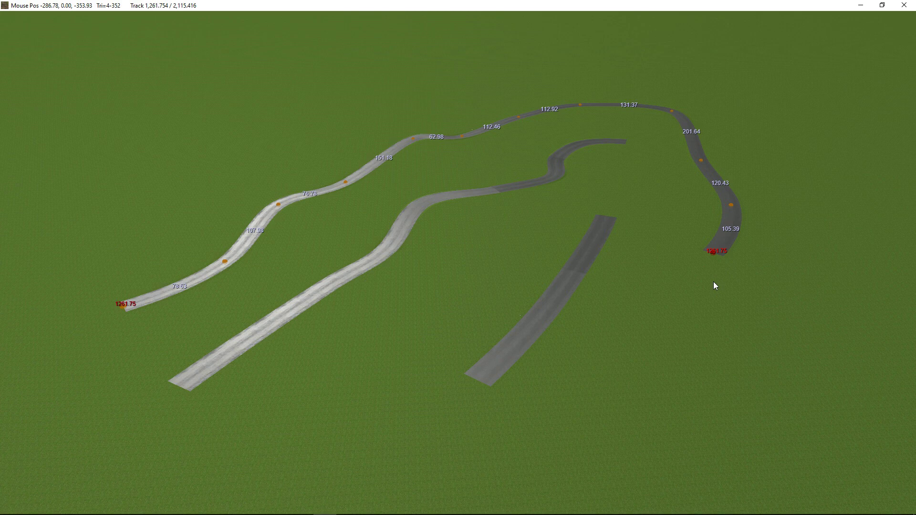
Add two cross-sections across the short dark tarmac track, ahead of its far end.
mouse_move(116, 45)
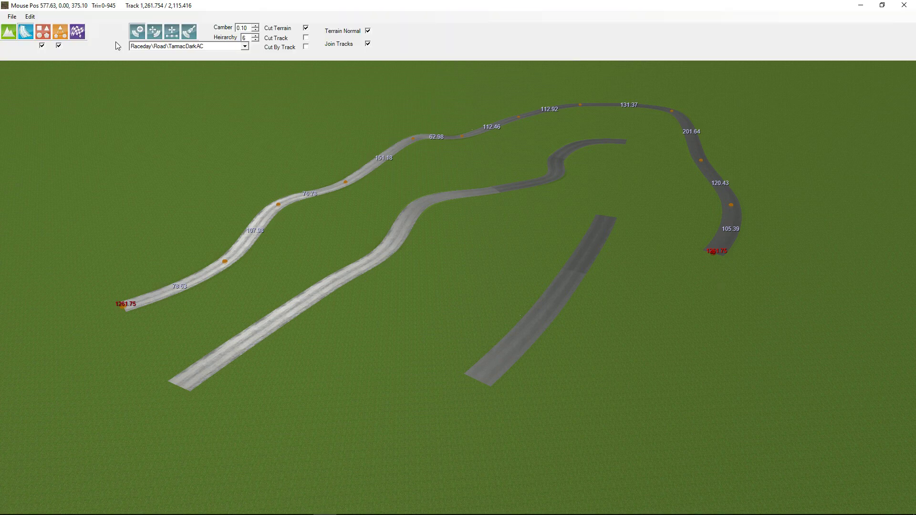
click(155, 34)
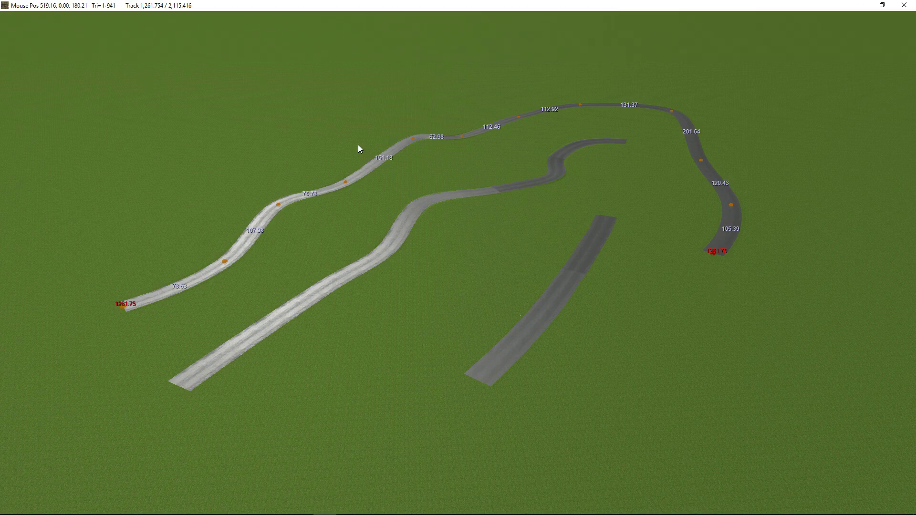
click(177, 33)
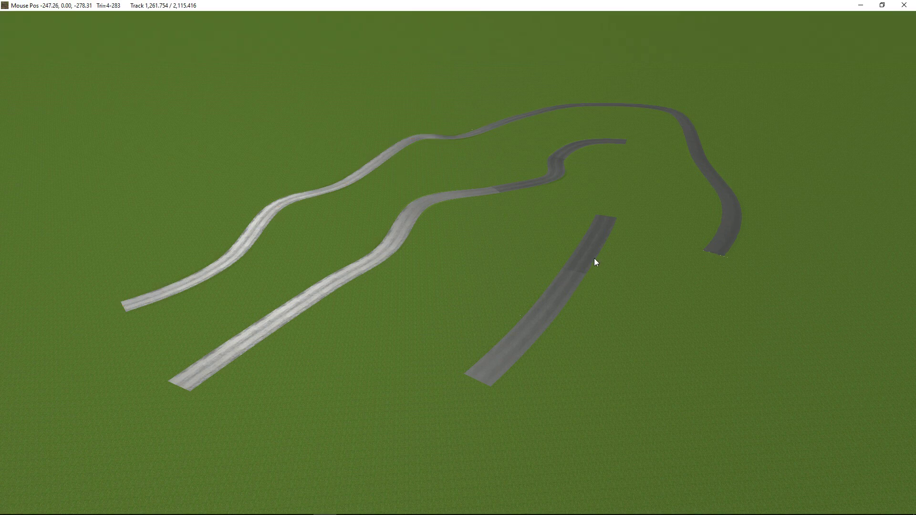
scroll(601, 242, up, 8)
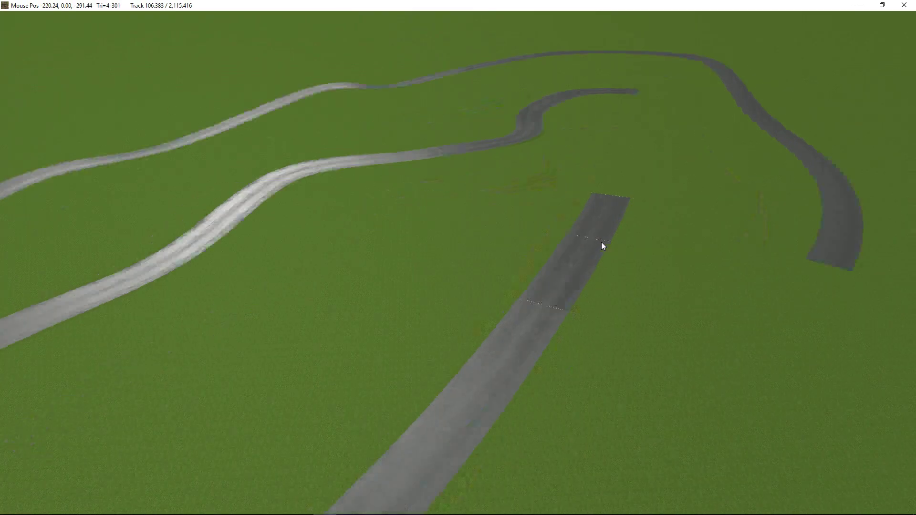
middle_drag(556, 222, 565, 231)
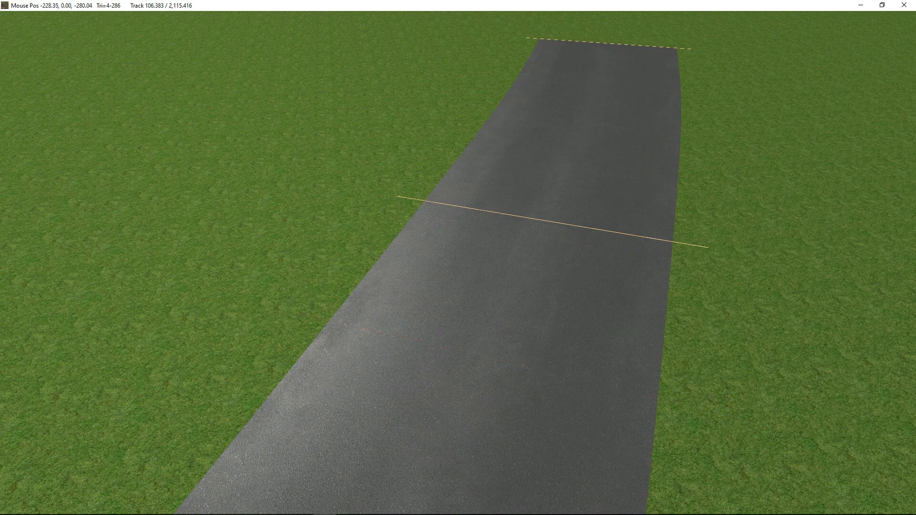
click(478, 432)
right_drag(549, 214, 553, 108)
drag(461, 271, 441, 306)
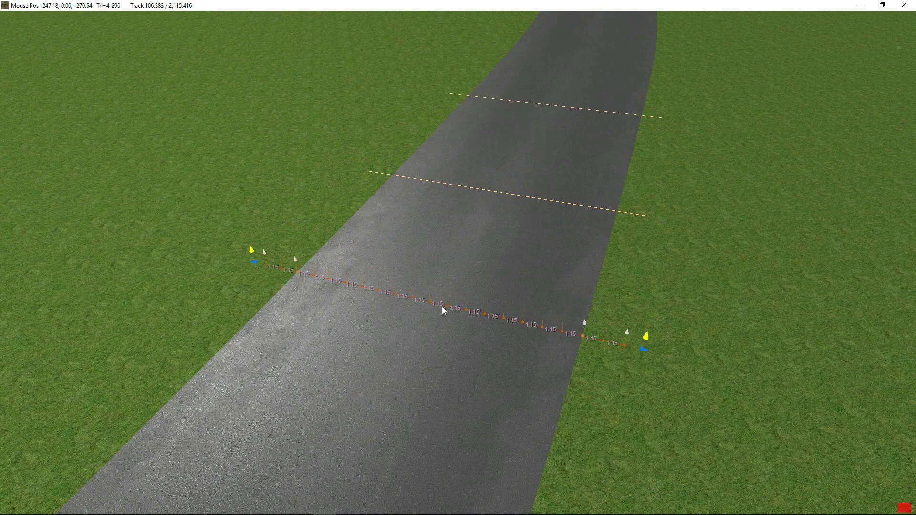
Move the left road-edge point of the nearest added cross-section outward and down to about 9.30, -0.06.
scroll(482, 321, up, 3)
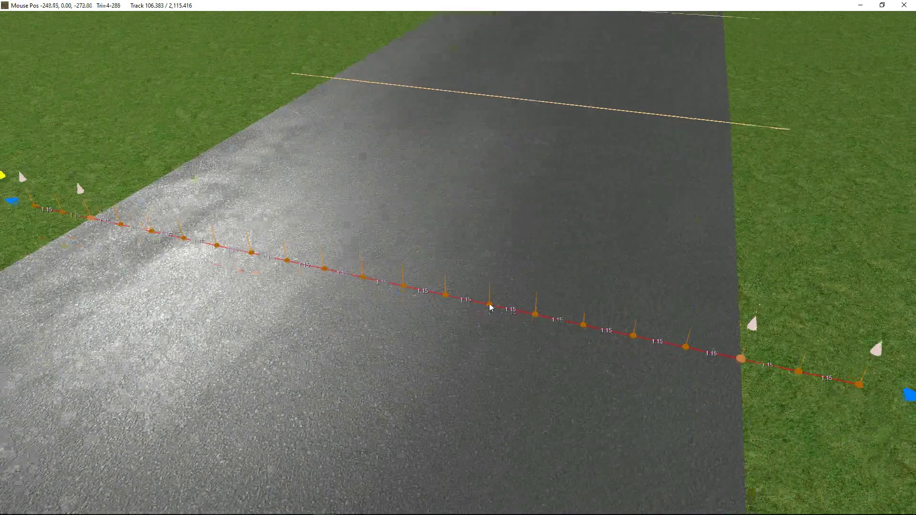
middle_drag(490, 305, 585, 275)
mouse_move(574, 320)
middle_down()
mouse_move(533, 327)
mouse_move(548, 327)
mouse_move(539, 300)
middle_up()
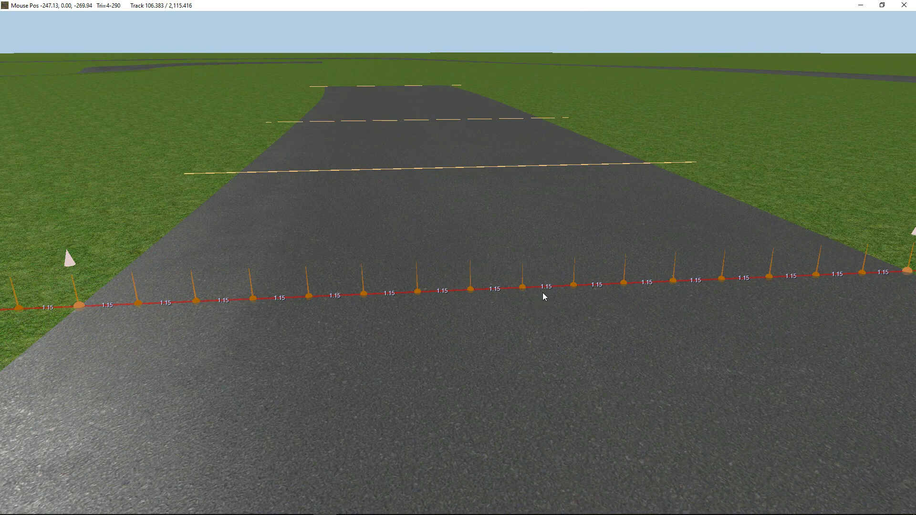
scroll(544, 292, up, 3)
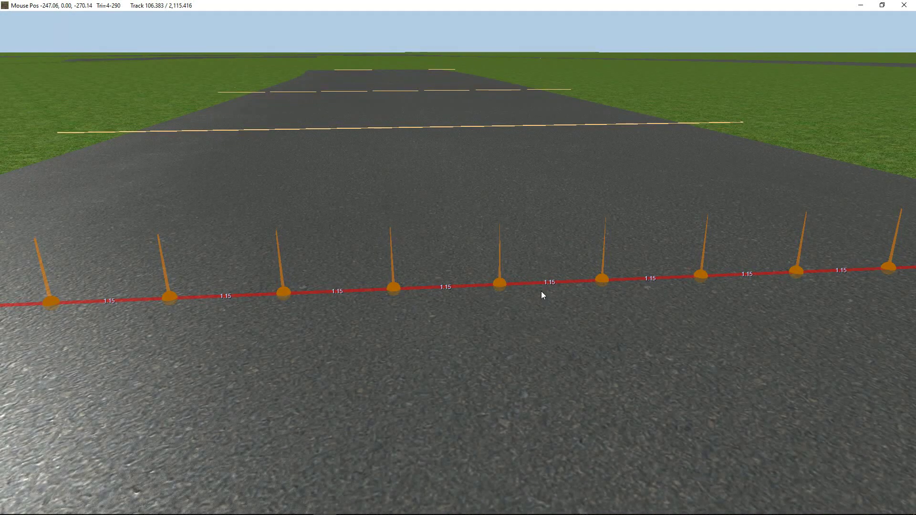
scroll(520, 301, down, 3)
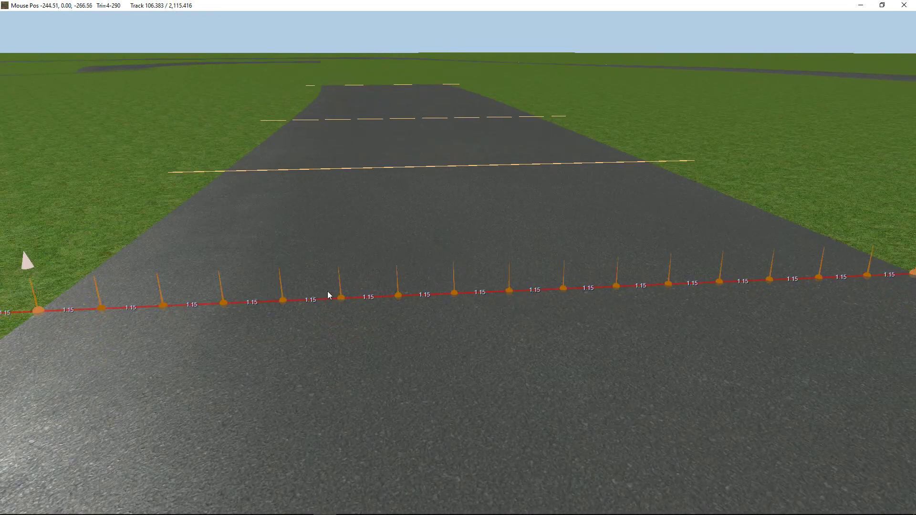
right_drag(327, 291, 397, 239)
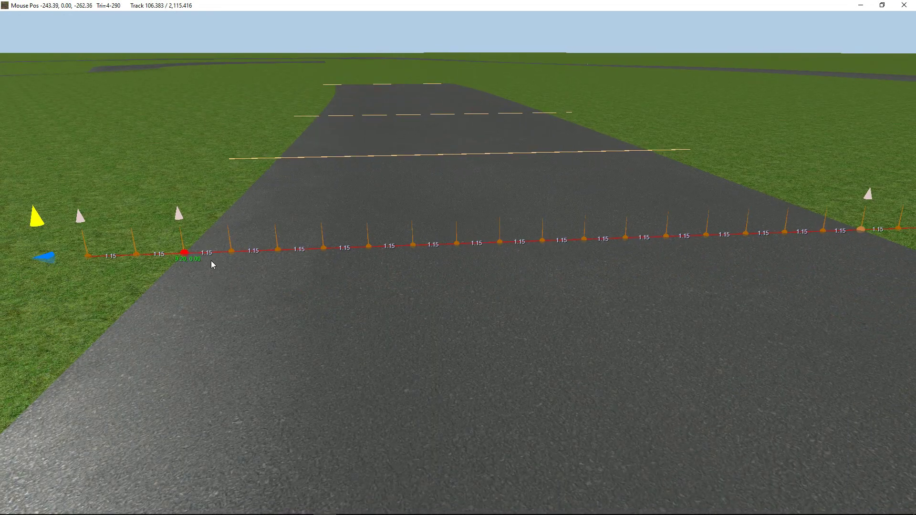
scroll(191, 258, up, 3)
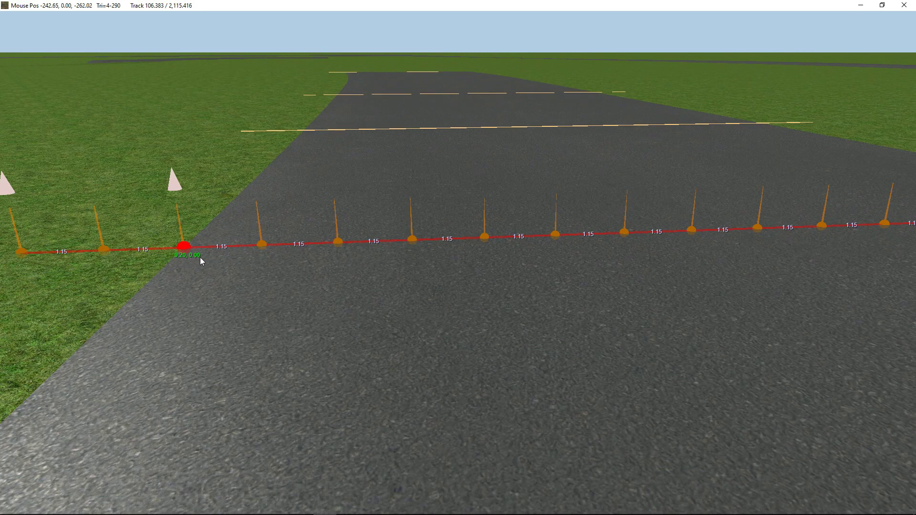
mouse_move(366, 241)
right_down()
mouse_move(344, 234)
mouse_move(386, 226)
right_up()
mouse_move(216, 209)
mouse_down()
mouse_move(213, 181)
mouse_move(224, 245)
mouse_move(243, 244)
mouse_move(221, 245)
mouse_move(218, 233)
mouse_up()
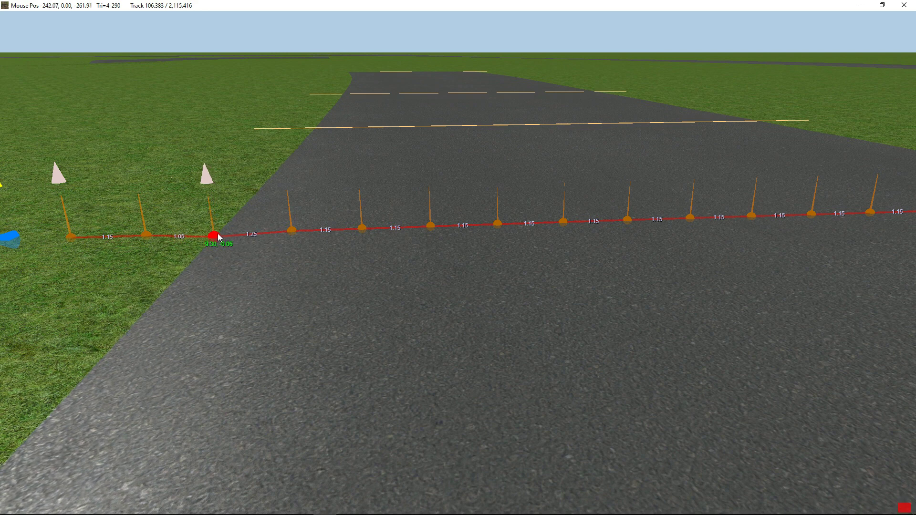
Select the right road-edge point of the same cross-section.
scroll(240, 228, down, 2)
right_drag(251, 234, 169, 205)
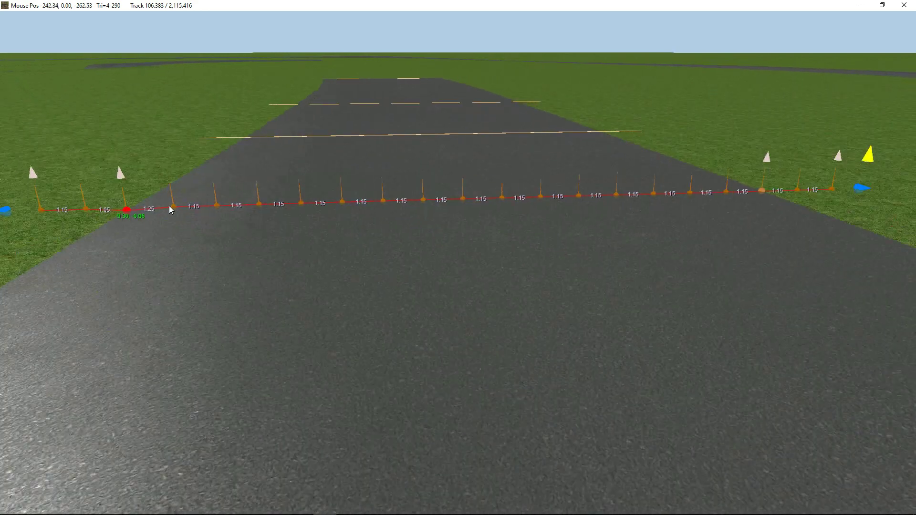
middle_drag(423, 209, 406, 215)
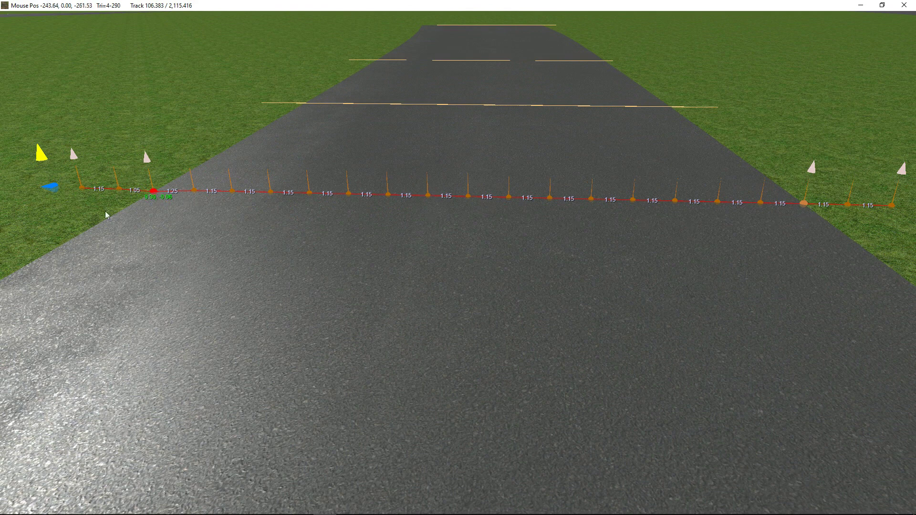
click(804, 201)
mouse_move(804, 222)
middle_down()
mouse_move(824, 224)
mouse_move(809, 234)
middle_up()
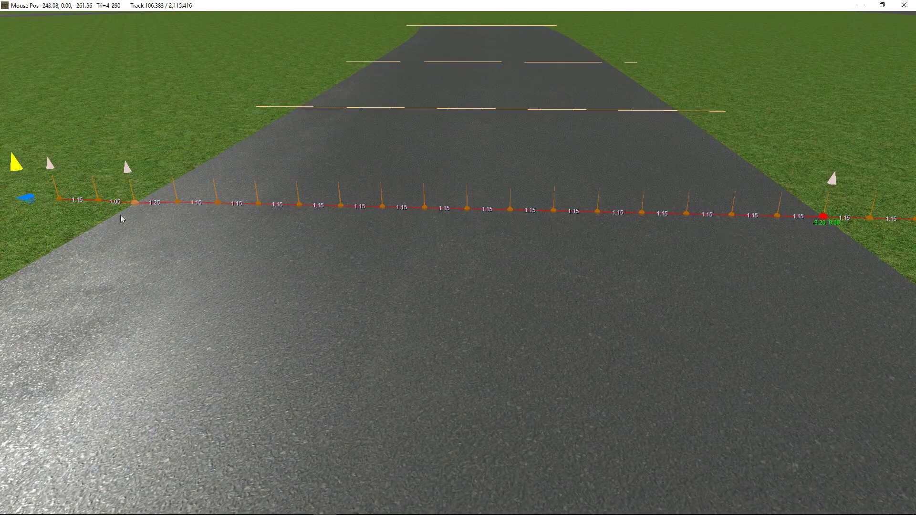
Select the range of points on this cross-section from 8.05 to the centre point at 0.00.
mouse_move(220, 200)
right_down()
mouse_move(251, 229)
mouse_move(201, 214)
mouse_move(156, 221)
mouse_move(214, 217)
mouse_move(221, 228)
right_up()
scroll(220, 224, down, 1)
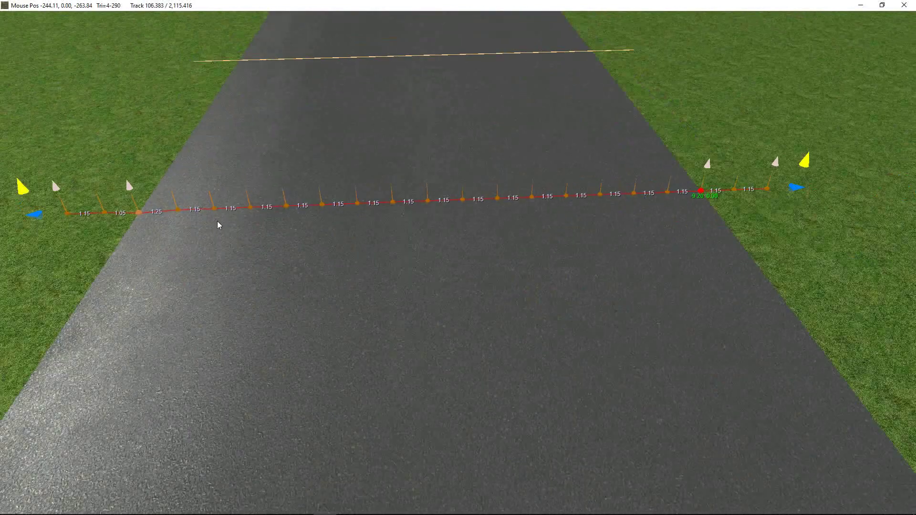
mouse_move(261, 201)
middle_down()
mouse_move(254, 195)
mouse_move(283, 173)
mouse_move(297, 198)
middle_up()
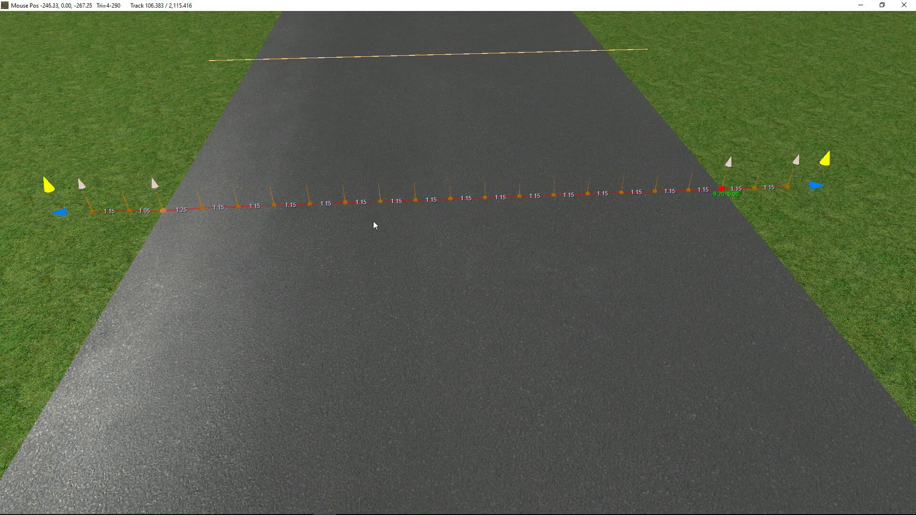
right_drag(405, 220, 482, 217)
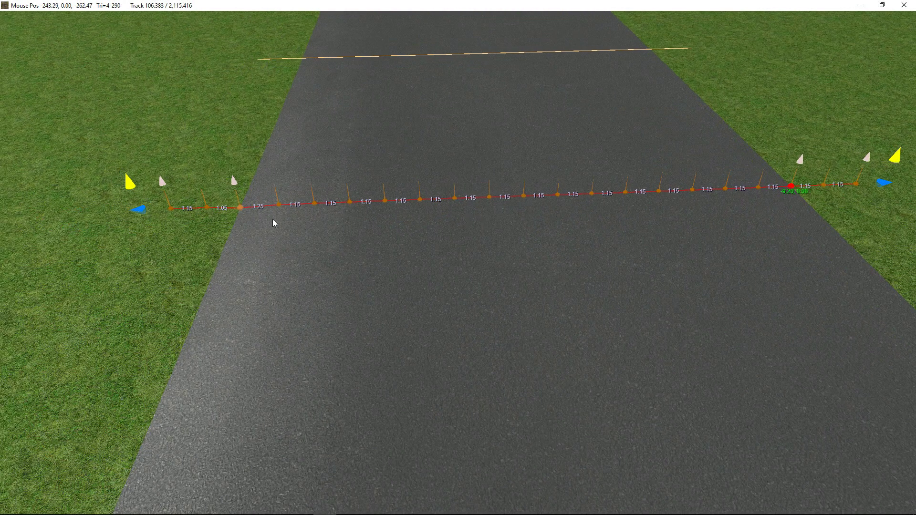
shift+click(279, 205)
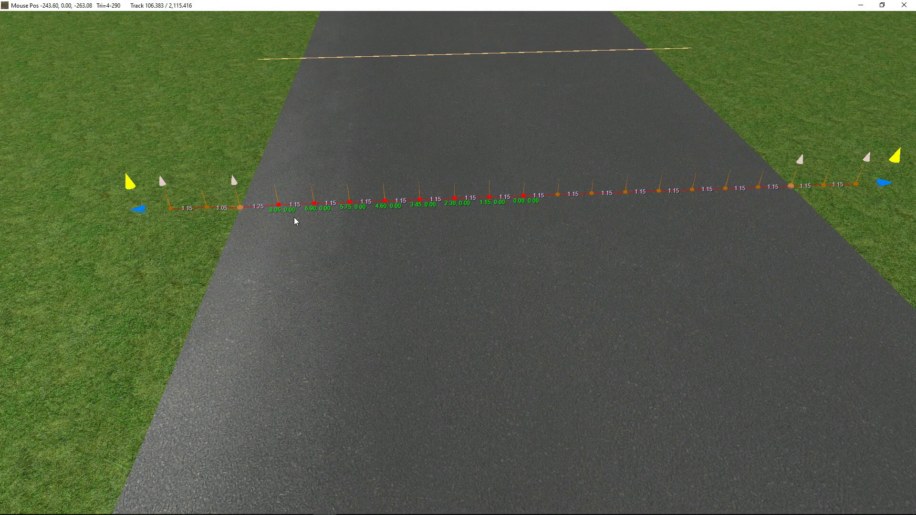
right_drag(294, 217, 296, 233)
scroll(302, 217, up, 2)
scroll(302, 217, up, 2)
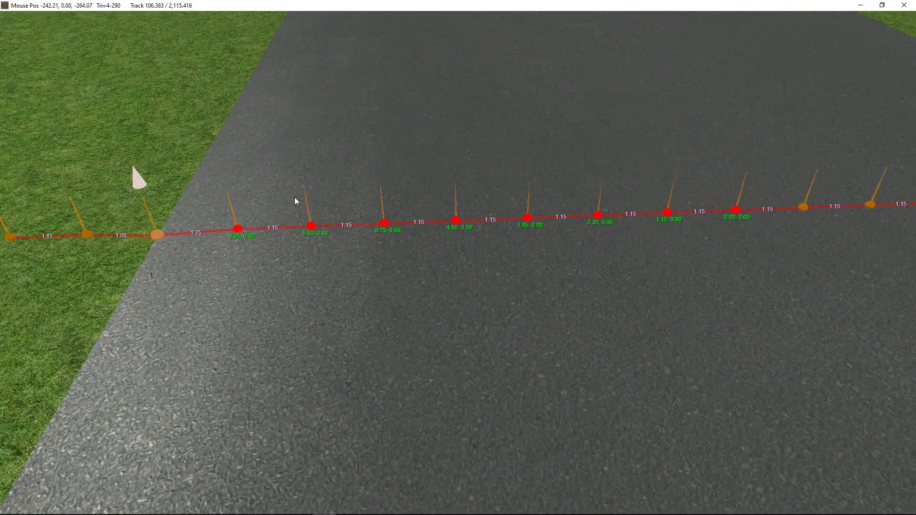
middle_drag(294, 197, 285, 165)
scroll(287, 154, down, 3)
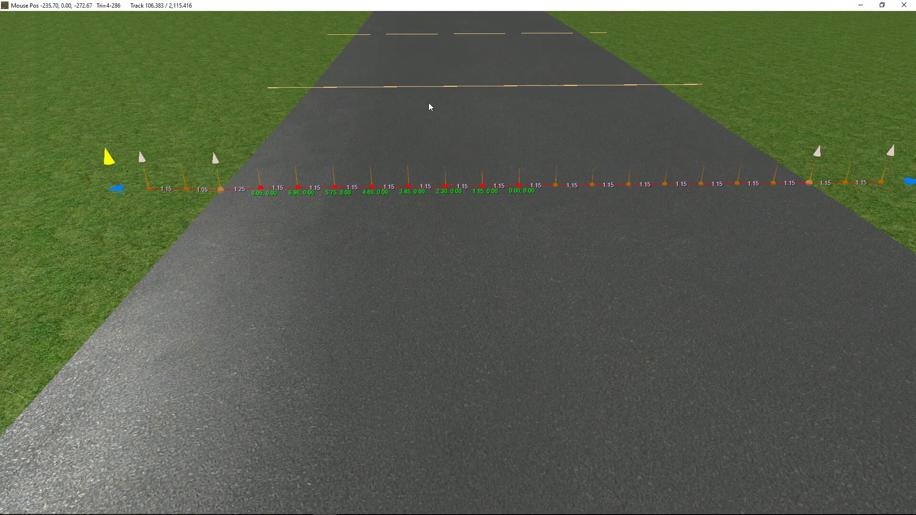
On the next cross-section farther along the road, raise the points from 8.05 to 1.15 to a height of about 0.77.
scroll(443, 88, down, 2)
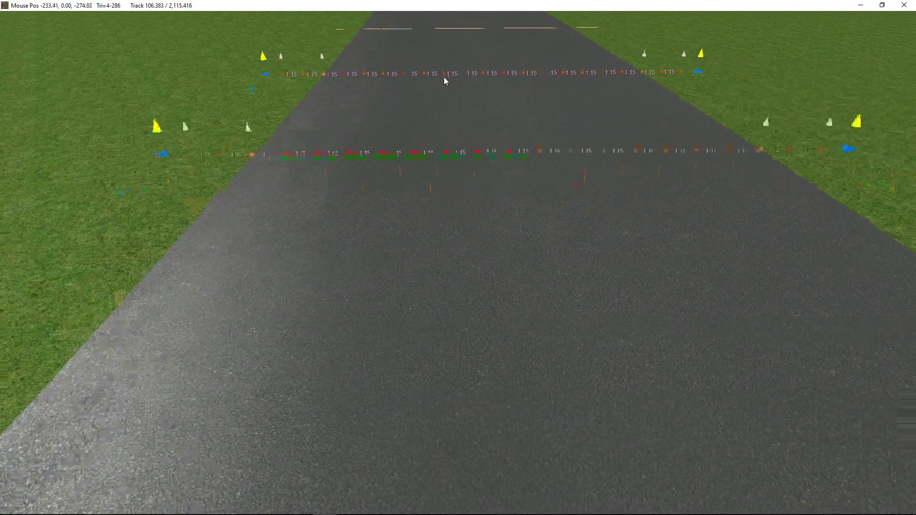
scroll(444, 78, up, 4)
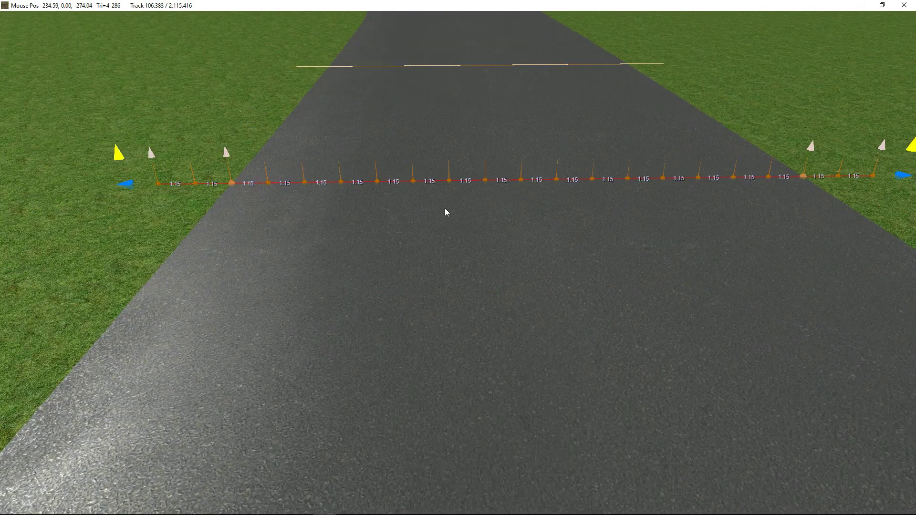
drag(502, 159, 252, 200)
scroll(387, 191, down, 3)
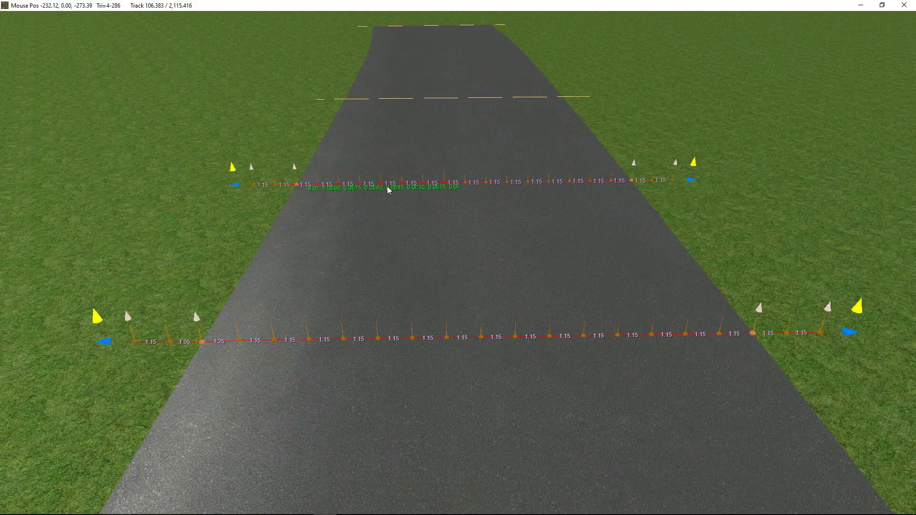
scroll(388, 190, up, 3)
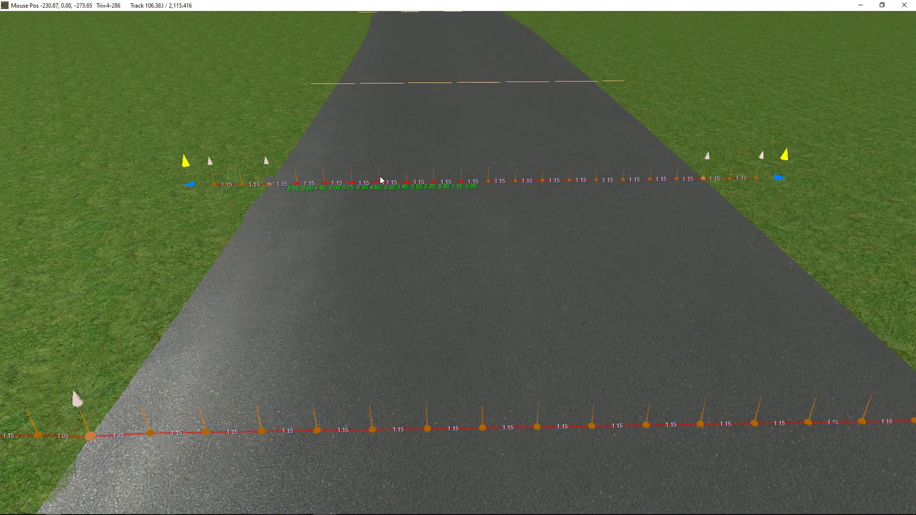
mouse_move(378, 176)
mouse_down()
mouse_move(378, 149)
mouse_move(378, 176)
mouse_move(380, 165)
mouse_up()
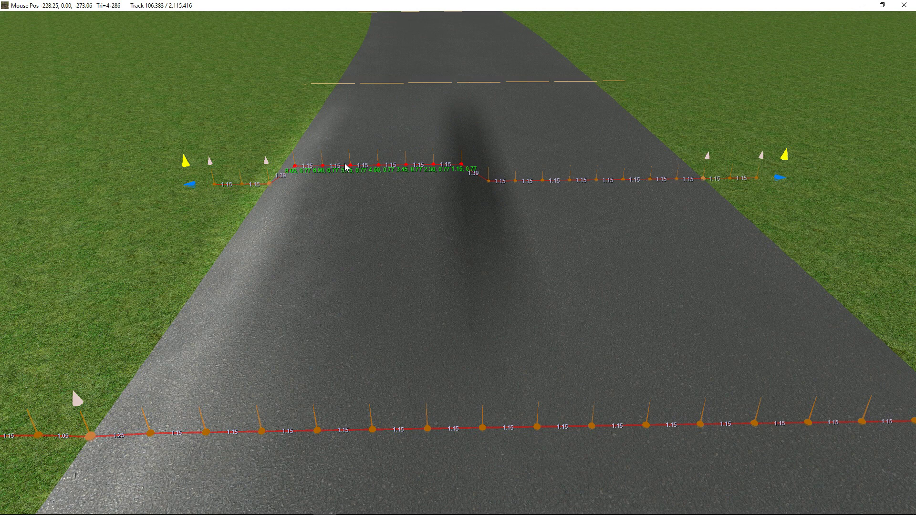
Lower the selected points from 8.05 to 1.15 to a height of about 0.01 and enable Fade Movement.
drag(377, 154, 379, 172)
mouse_move(281, 14)
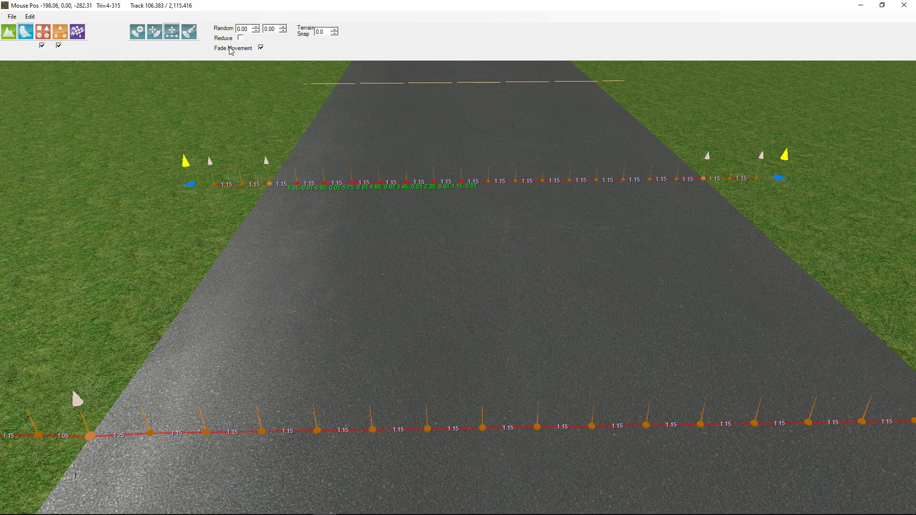
scroll(368, 181, up, 1)
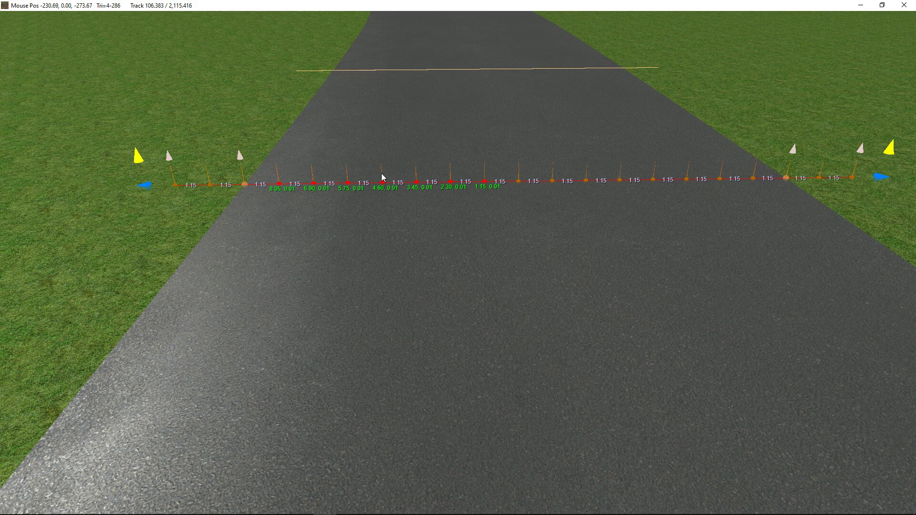
Try raising the selected points with fading, lifting the 4.60 point to a height of about 1.01.
drag(382, 182, 383, 157)
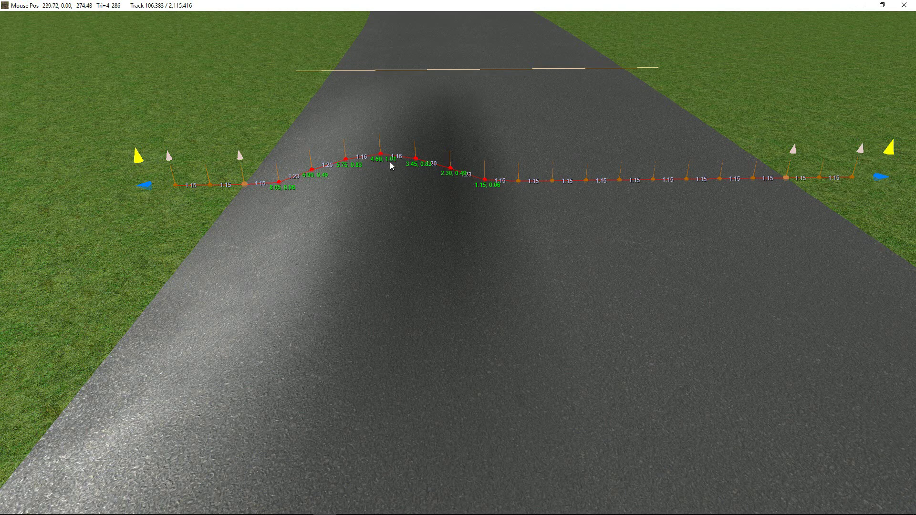
key(ctrl+z)
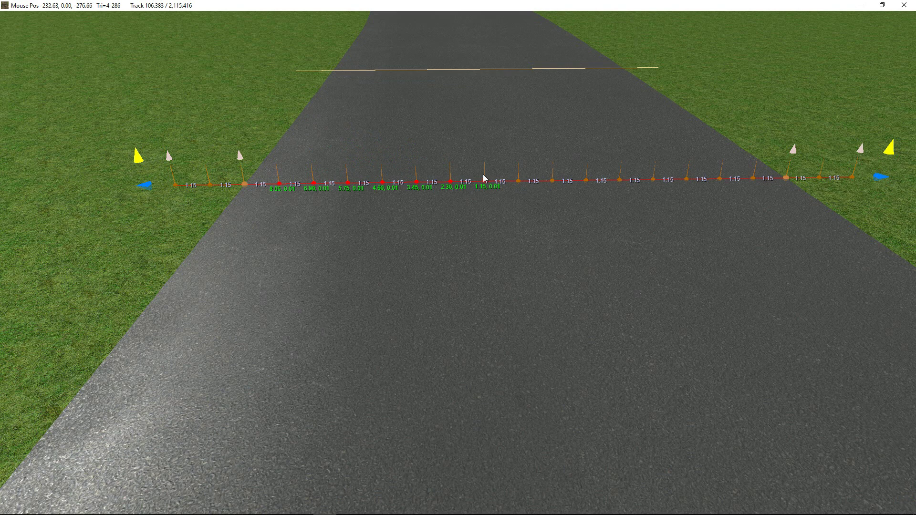
Raise the selected points as a faded slope by lifting the 1.15 point to a height of about 1.99.
drag(485, 180, 485, 123)
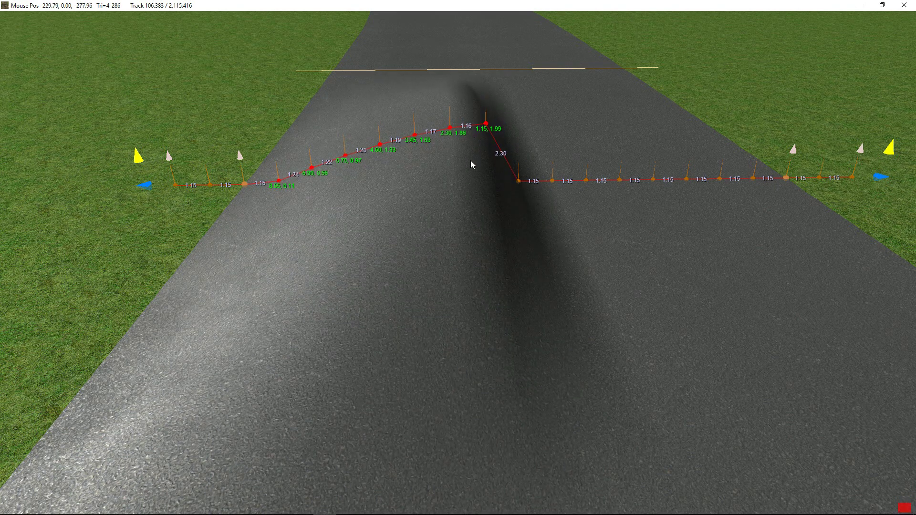
right_drag(464, 173, 442, 170)
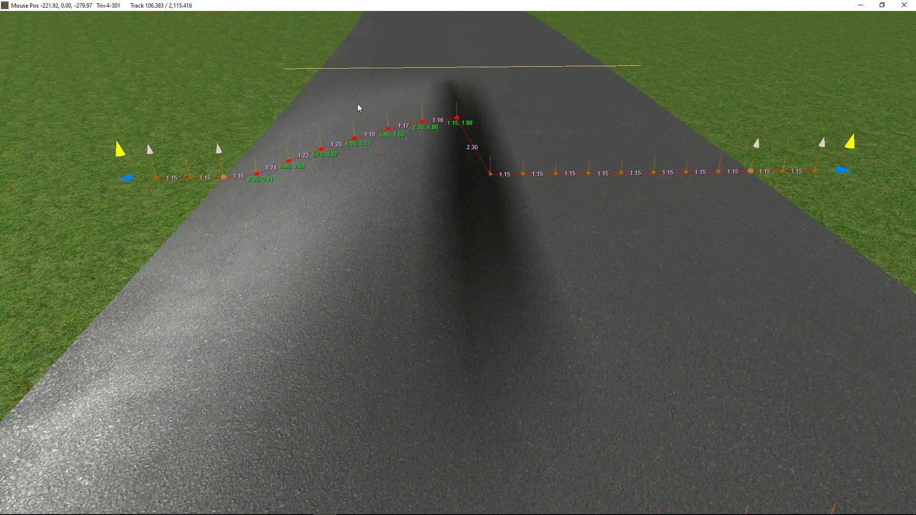
Try aligning the selected points, including the centre point at 0.00, by 100%.
right_click(368, 176)
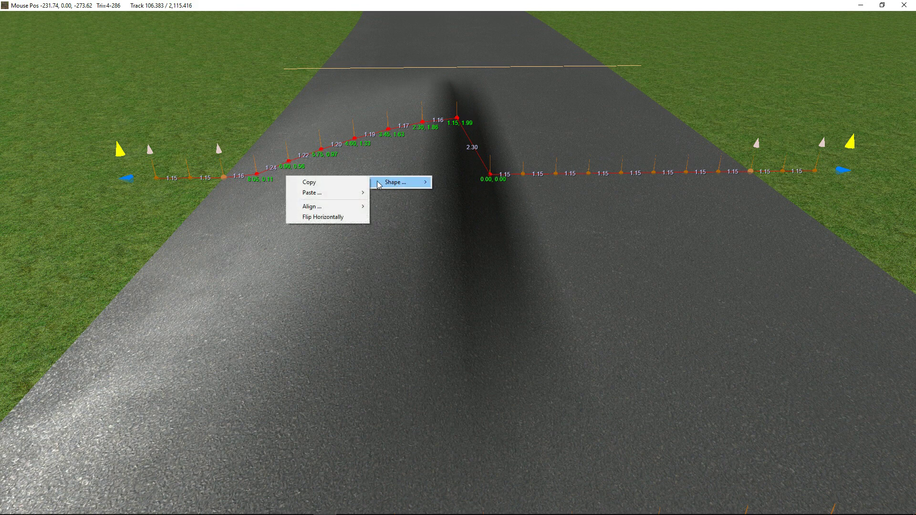
mouse_move(345, 207)
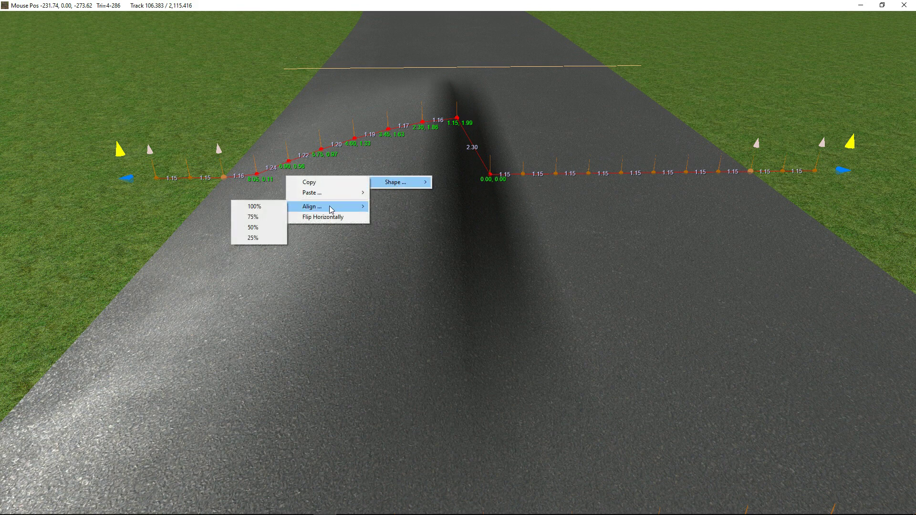
click(256, 208)
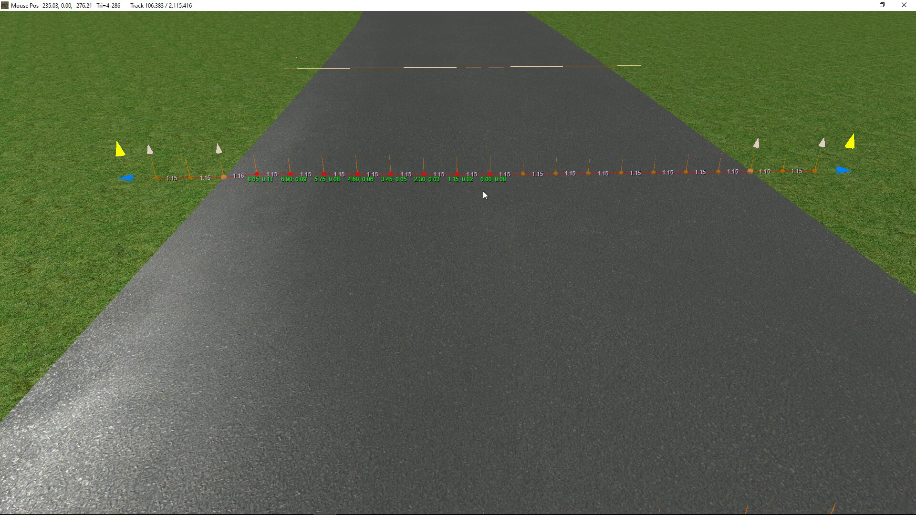
key(ctrl+z)
Align the selected points from 8.05 to the centre point by 25%.
right_click(426, 170)
mouse_move(449, 180)
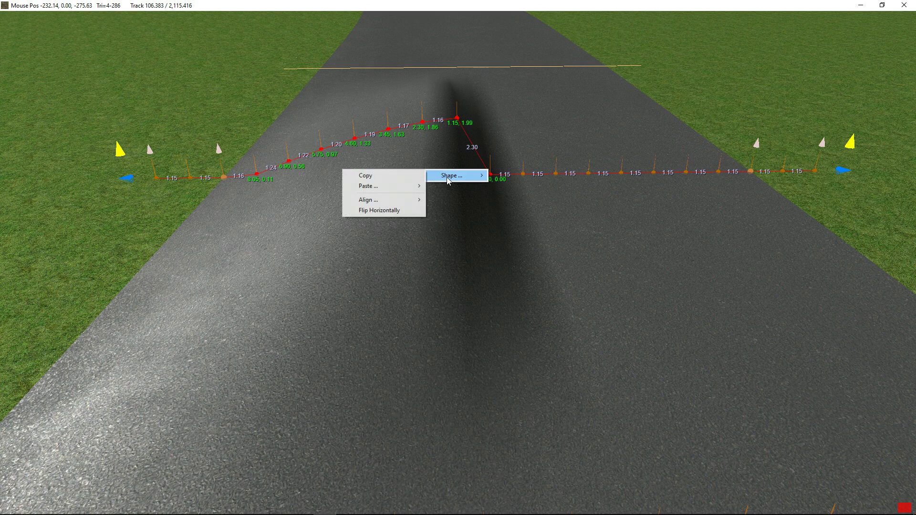
mouse_move(375, 204)
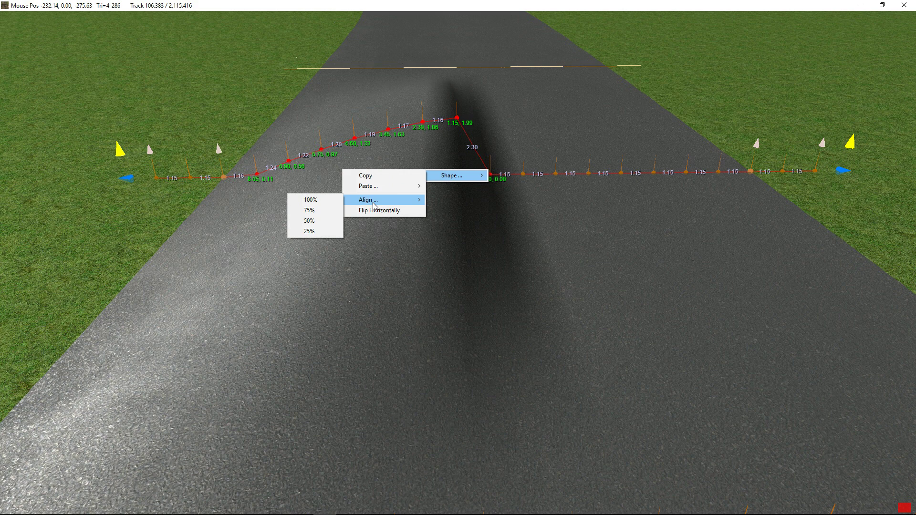
click(318, 232)
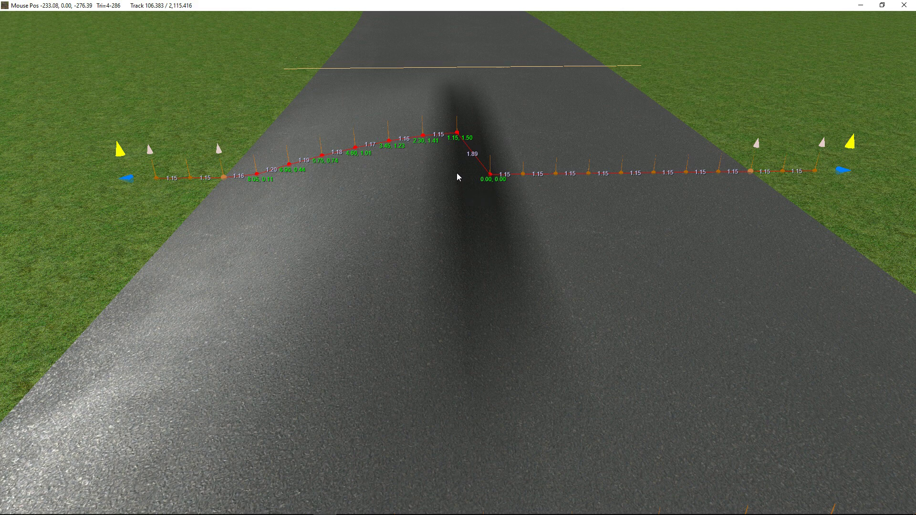
Flip the selected cross-sections horizontally so the raised slope sits on the opposite half of the road.
right_click(471, 183)
mouse_move(473, 186)
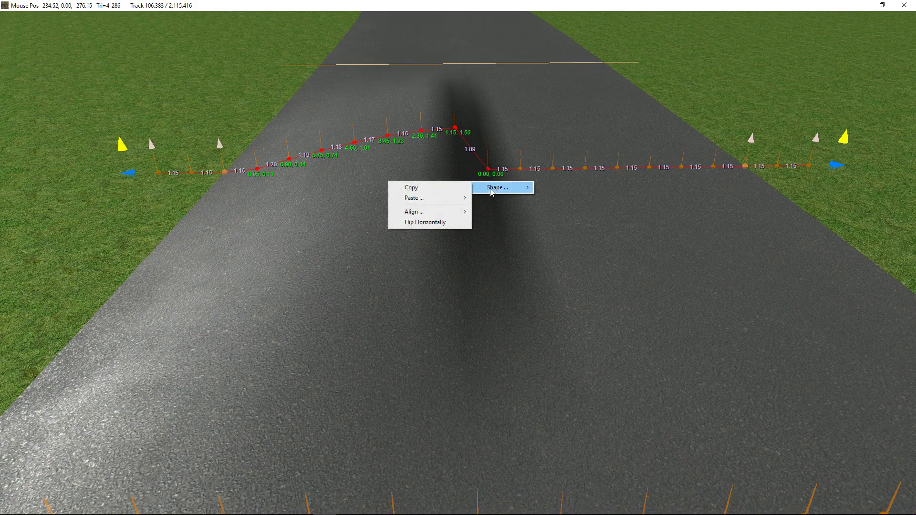
click(413, 223)
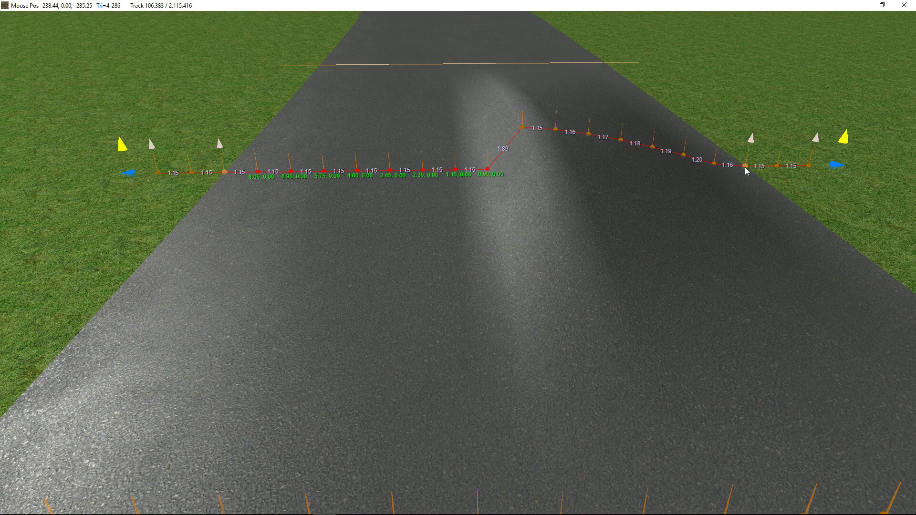
Raise the outermost left grass-edge point above the road and flip the selected cross-sections horizontally again.
middle_drag(746, 167, 730, 183)
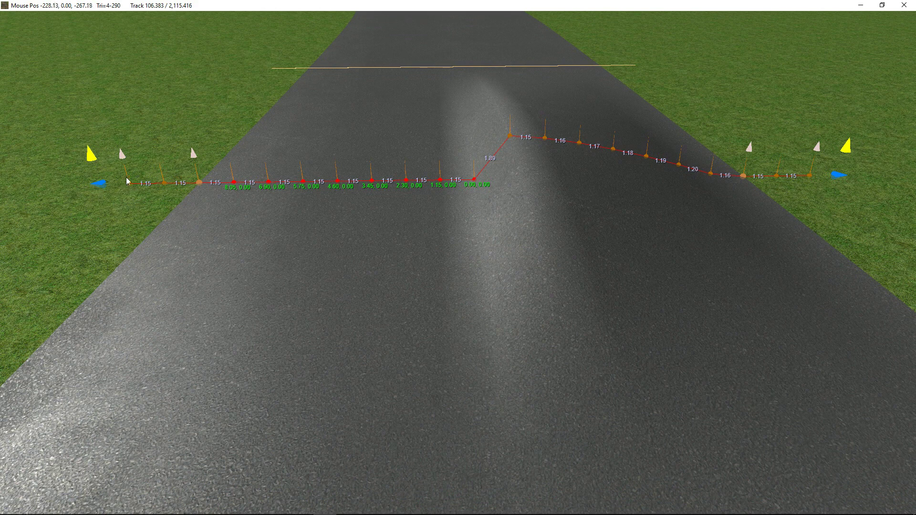
drag(124, 156, 122, 113)
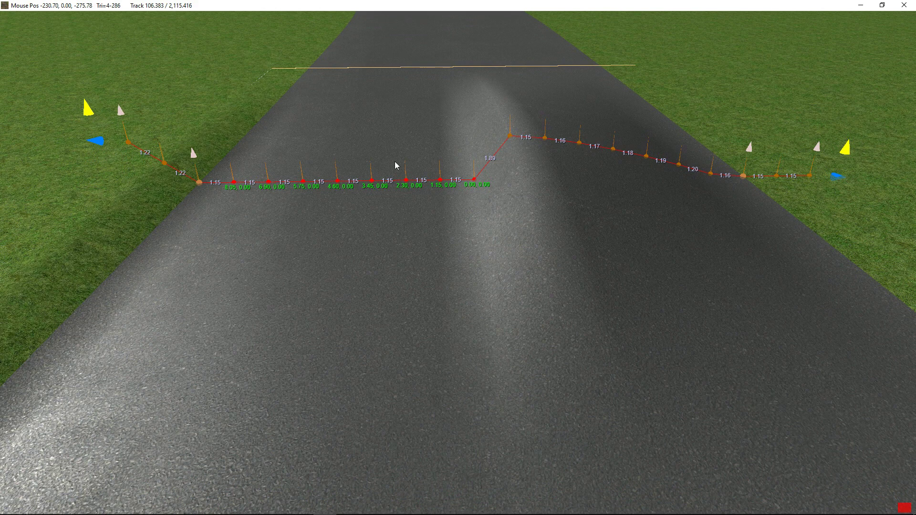
right_click(415, 172)
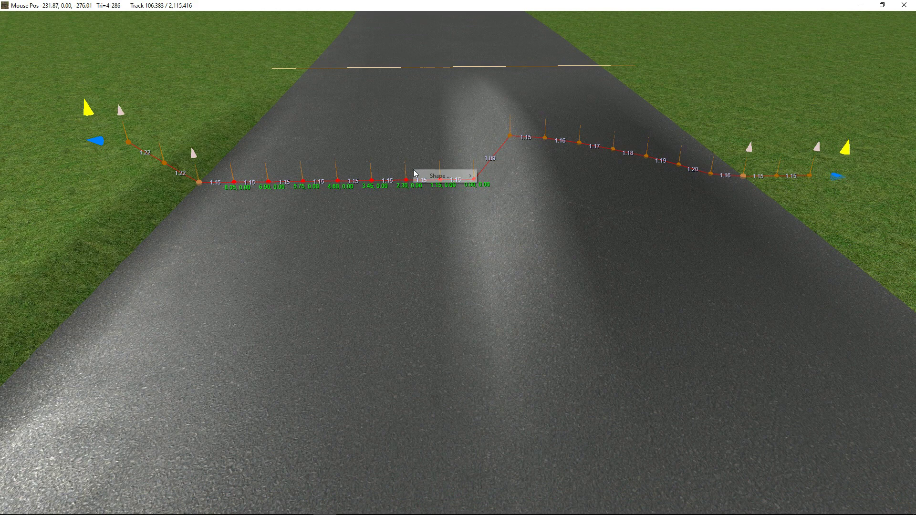
mouse_move(446, 177)
click(374, 210)
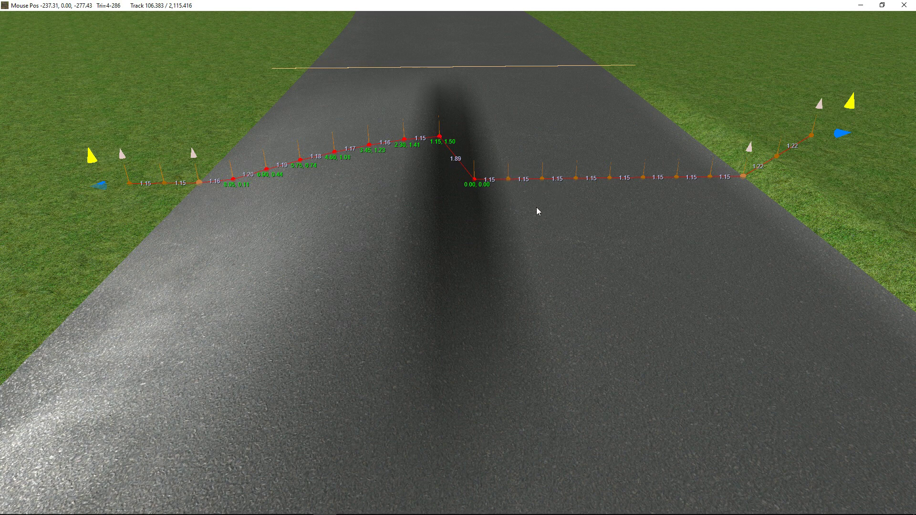
Try copying the shape while two cross-sections are selected.
right_click(531, 183)
mouse_move(549, 187)
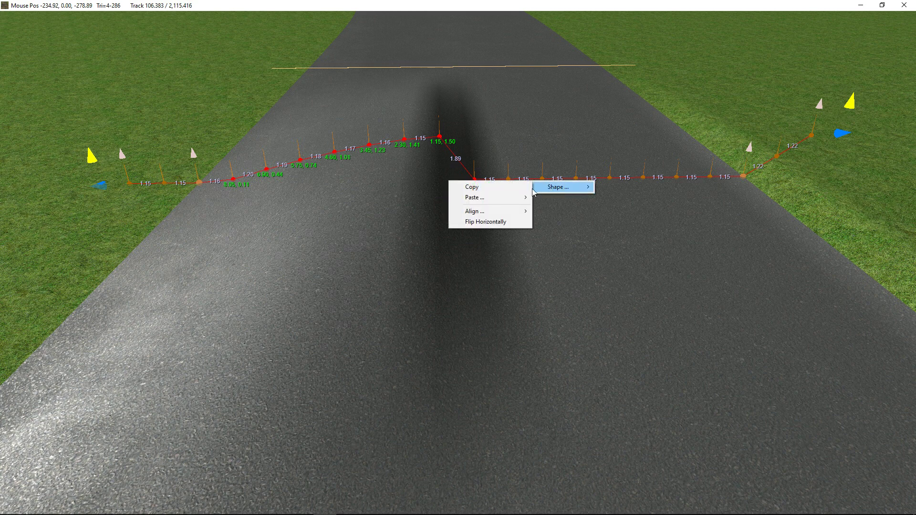
click(504, 191)
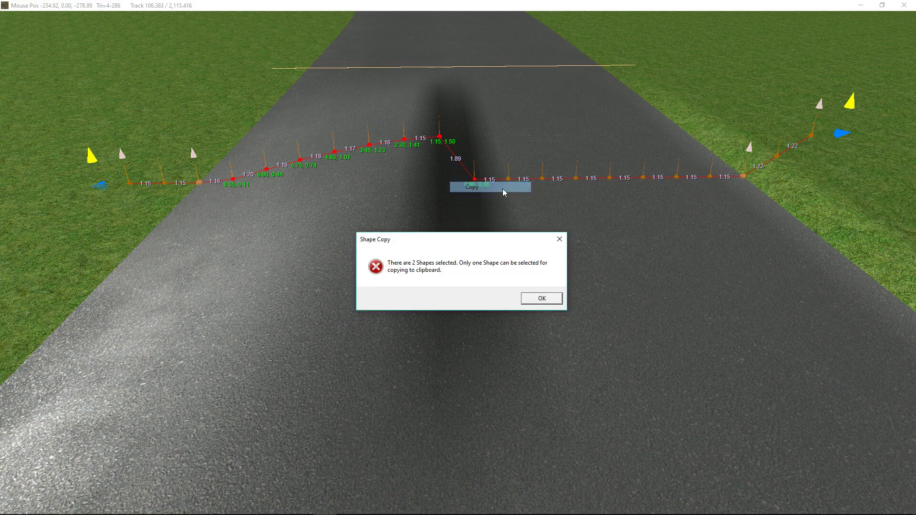
click(542, 299)
Deselect the nearest cross-section and copy the shape of the raised one farther along the road.
scroll(536, 297, down, 5)
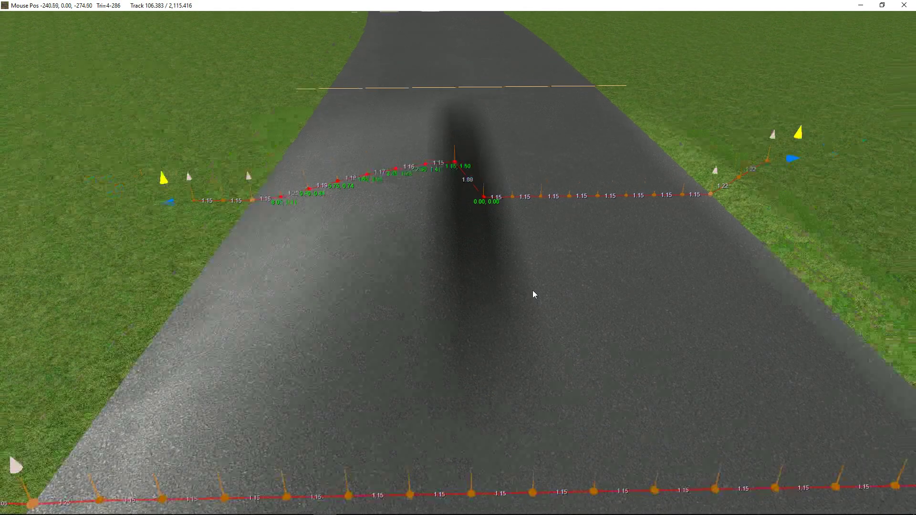
scroll(532, 290, down, 3)
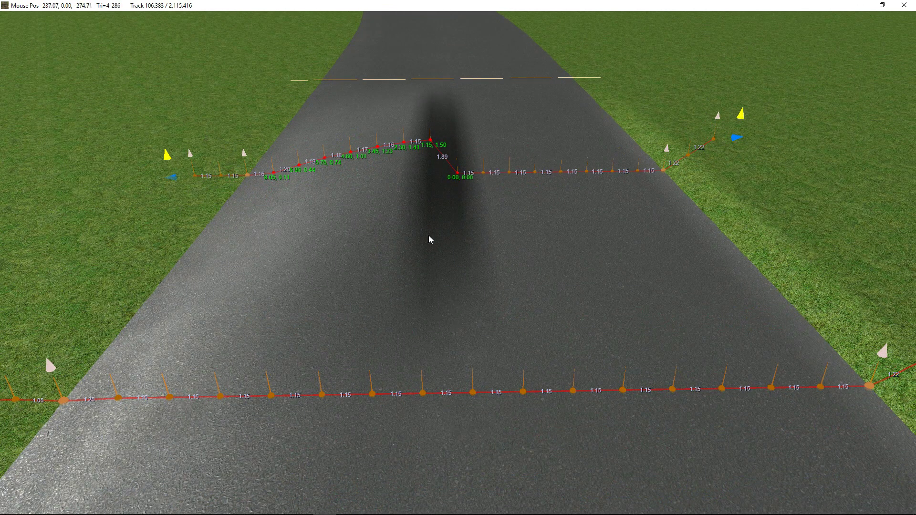
click(472, 180)
click(469, 174)
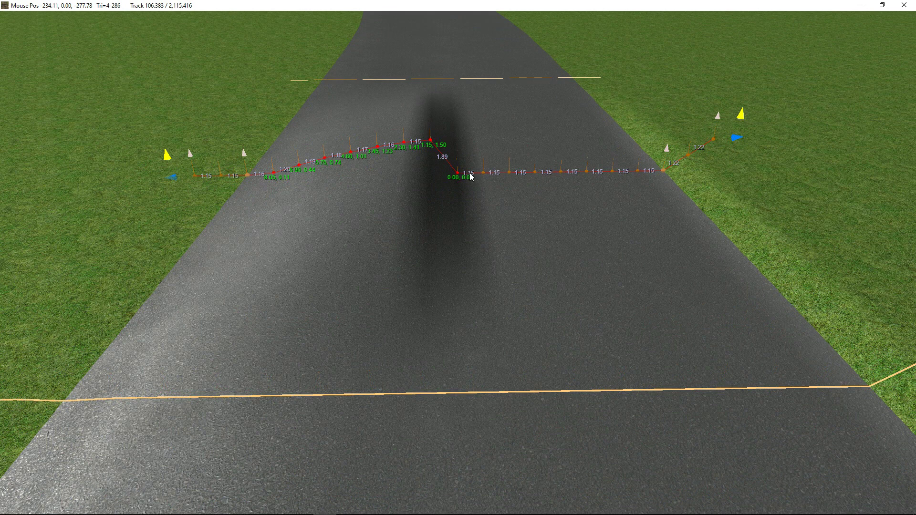
right_click(470, 177)
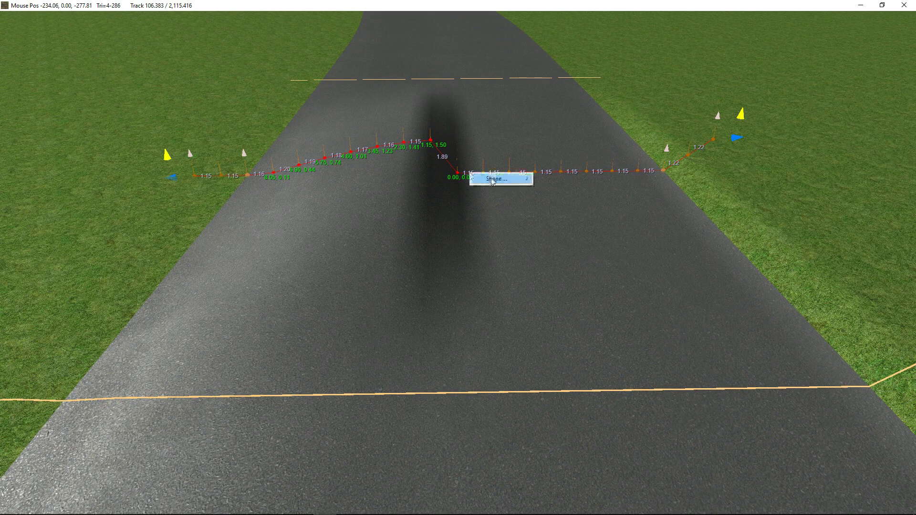
click(444, 180)
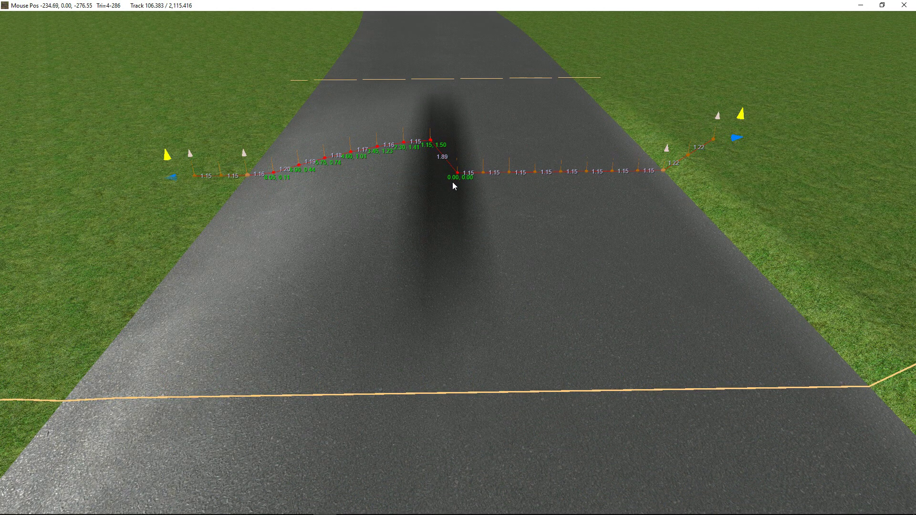
Add the cross-sections before and after the raised one to the selection and paste the copied shape onto them.
click(461, 77)
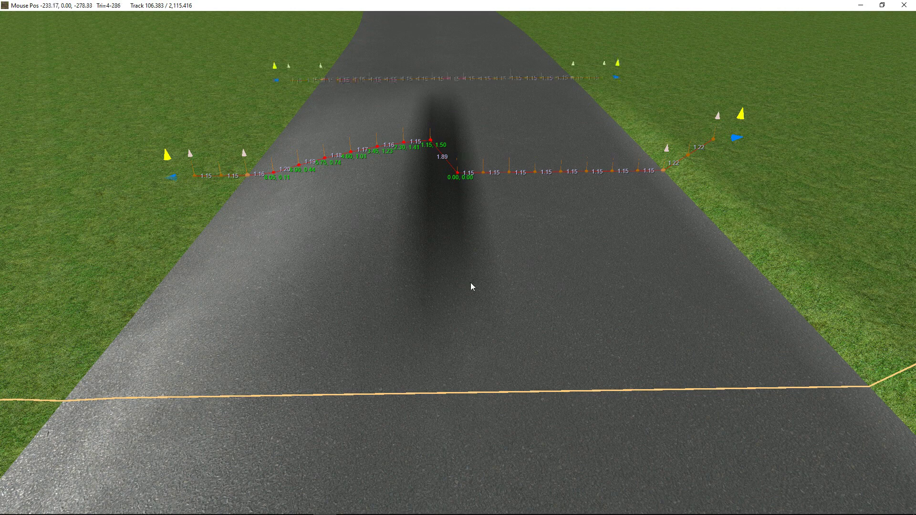
click(448, 392)
scroll(448, 313, down, 5)
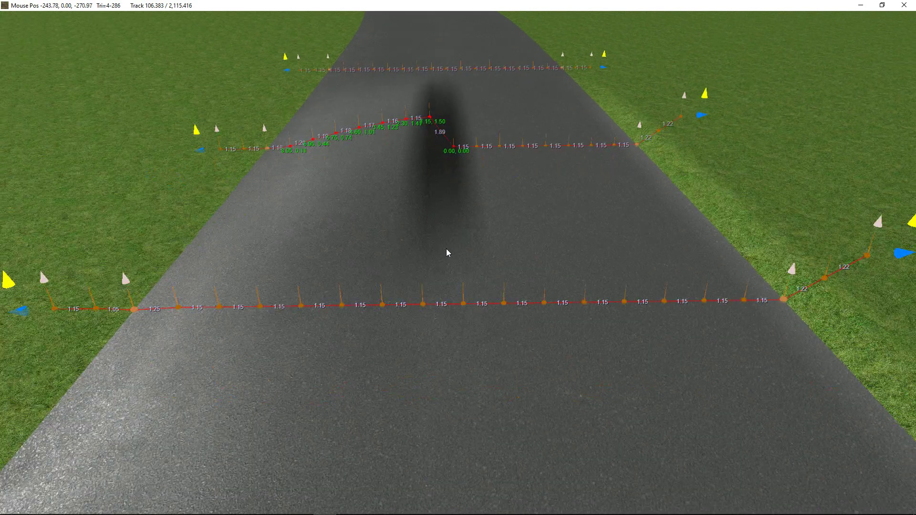
right_click(461, 186)
mouse_move(473, 192)
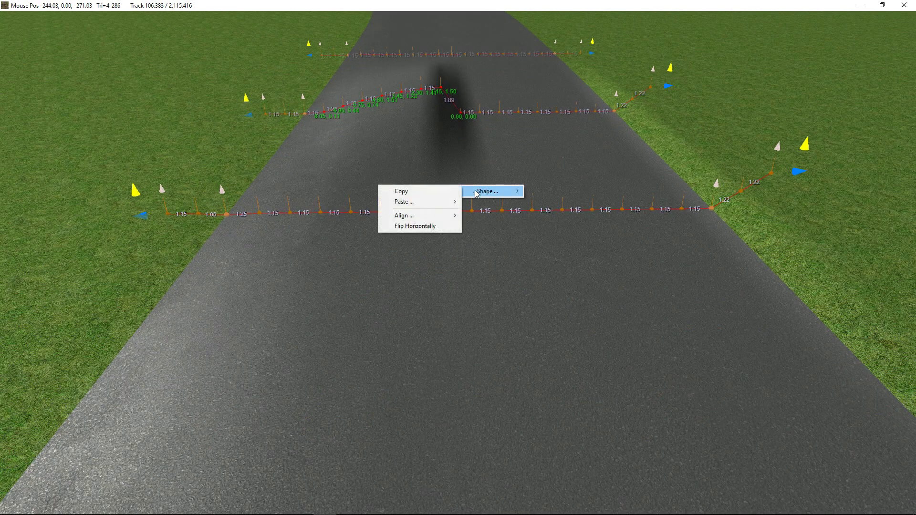
mouse_move(410, 202)
click(353, 202)
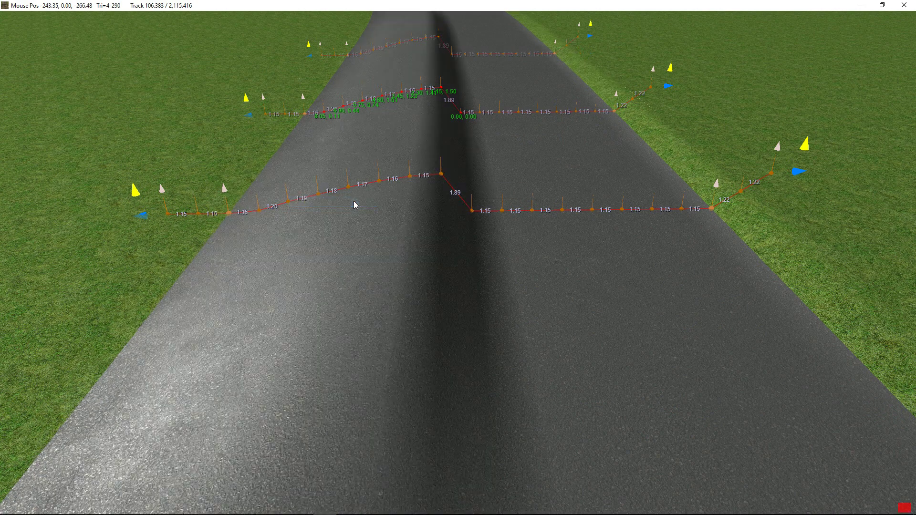
Paste the copied shape to the whole of this track with Paste This Track.
scroll(416, 193, down, 5)
middle_drag(417, 193, 367, 203)
right_drag(367, 204, 312, 204)
scroll(312, 204, down, 4)
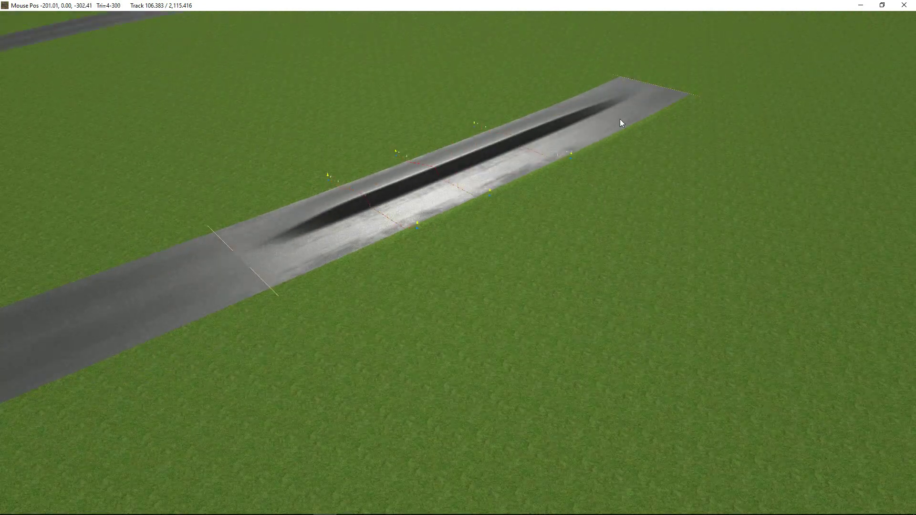
right_drag(497, 195, 222, 163)
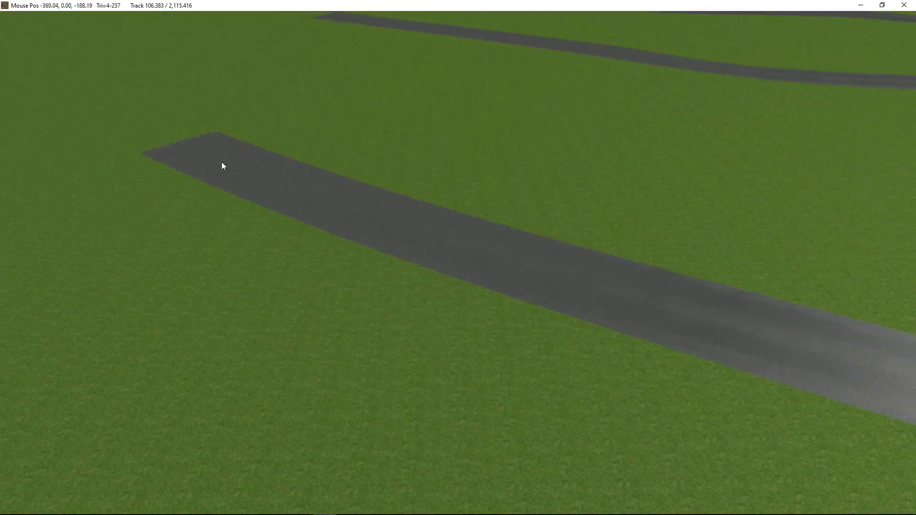
click(669, 262)
right_drag(669, 263, 791, 255)
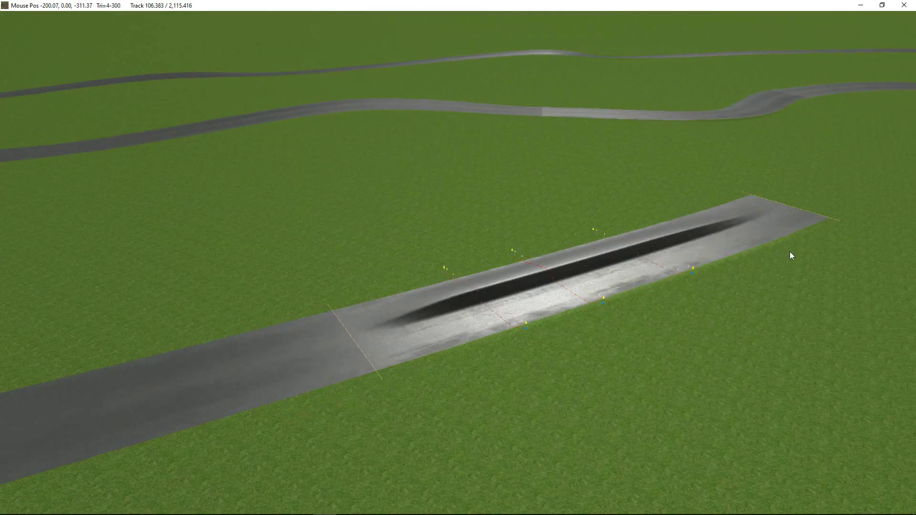
right_click(640, 254)
mouse_move(668, 257)
mouse_move(597, 267)
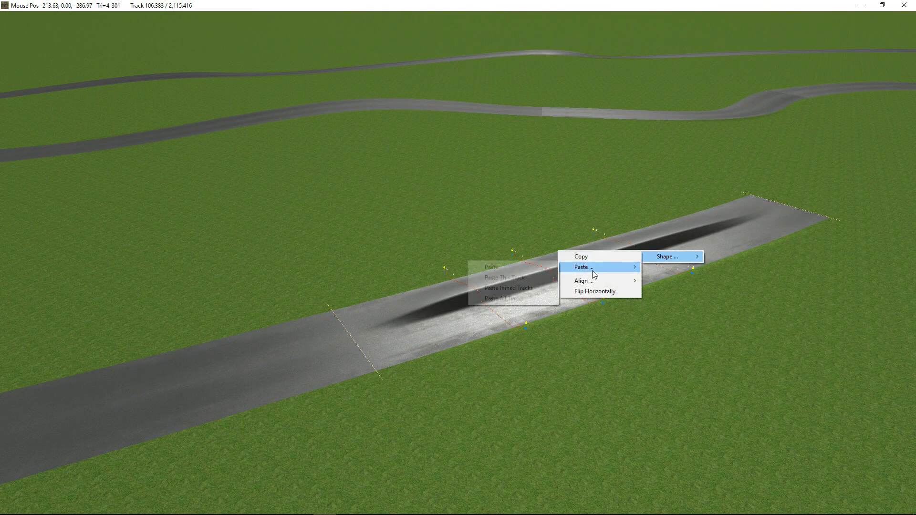
click(512, 278)
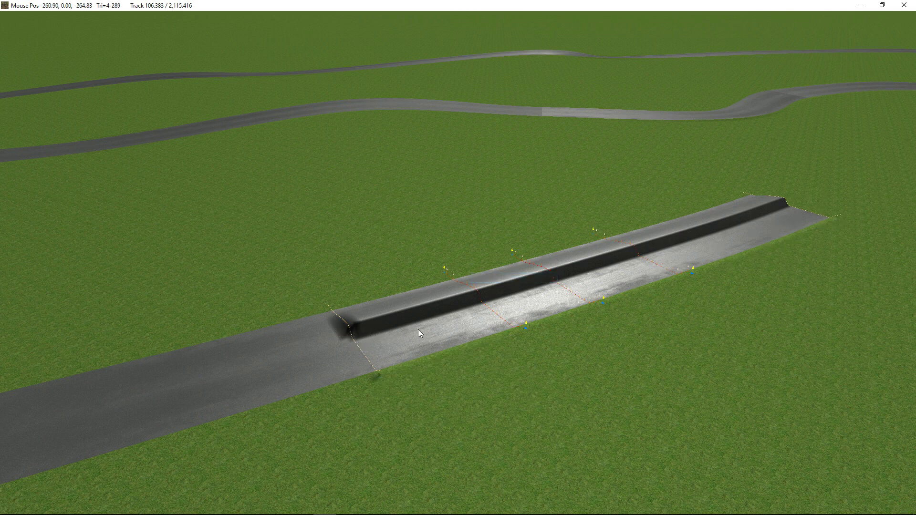
Paste the copied cross-section shape onto the joined tracks with Paste Joined Tracks.
middle_drag(418, 330, 451, 317)
right_click(451, 317)
mouse_move(467, 328)
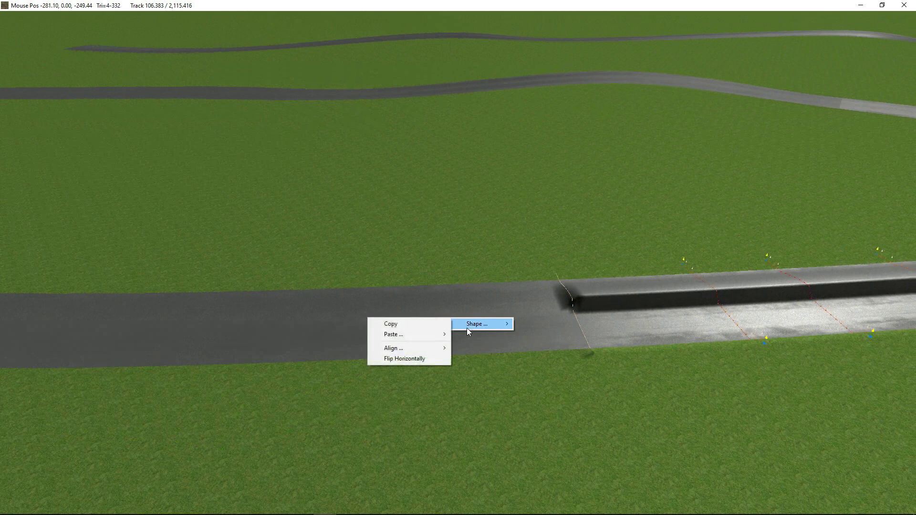
mouse_move(428, 334)
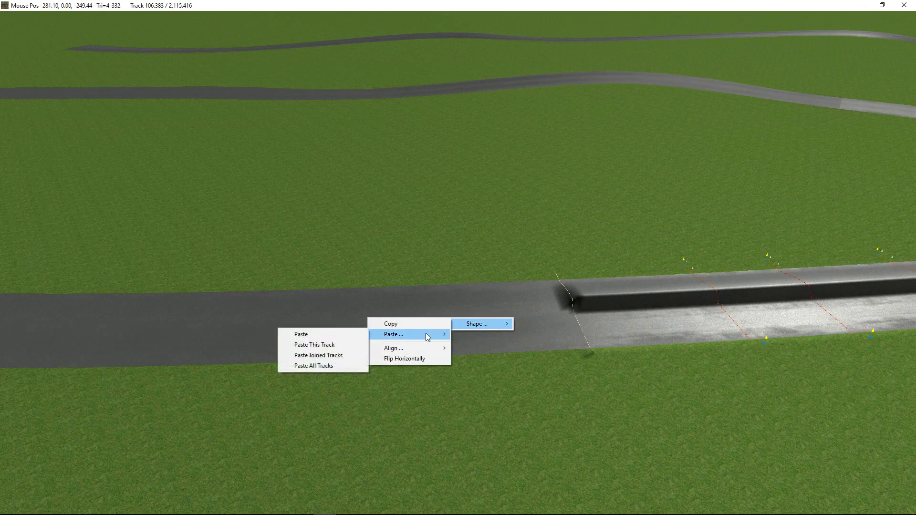
click(335, 358)
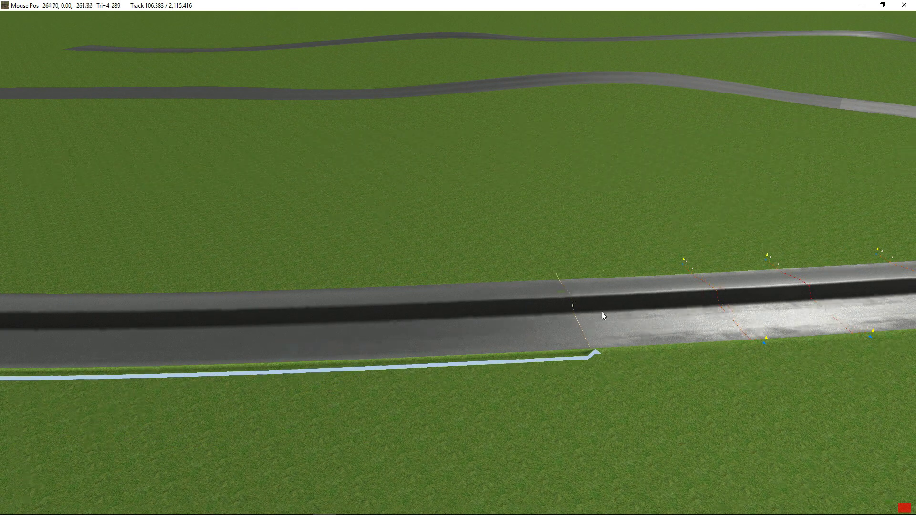
Apply the copied cross-section shape to every track in the project with Paste All Tracks.
right_drag(602, 311, 447, 272)
right_drag(387, 222, 625, 207)
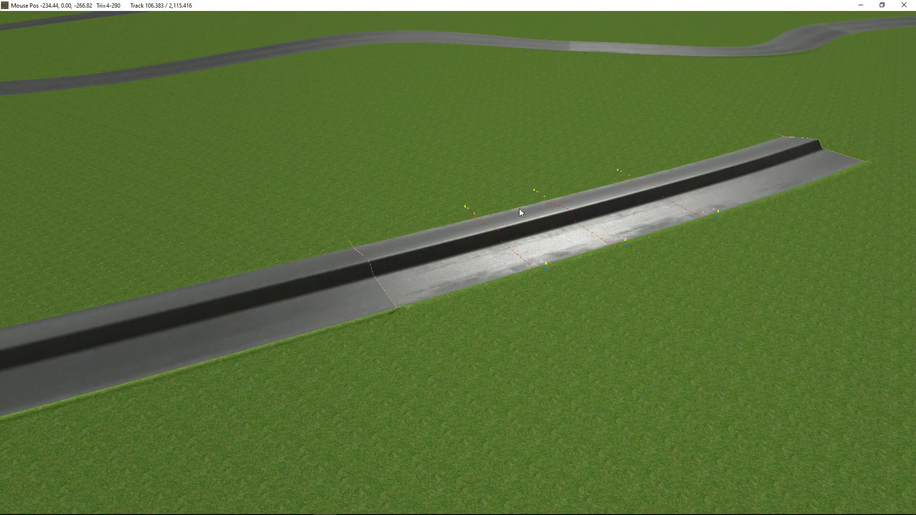
right_click(540, 218)
mouse_move(544, 224)
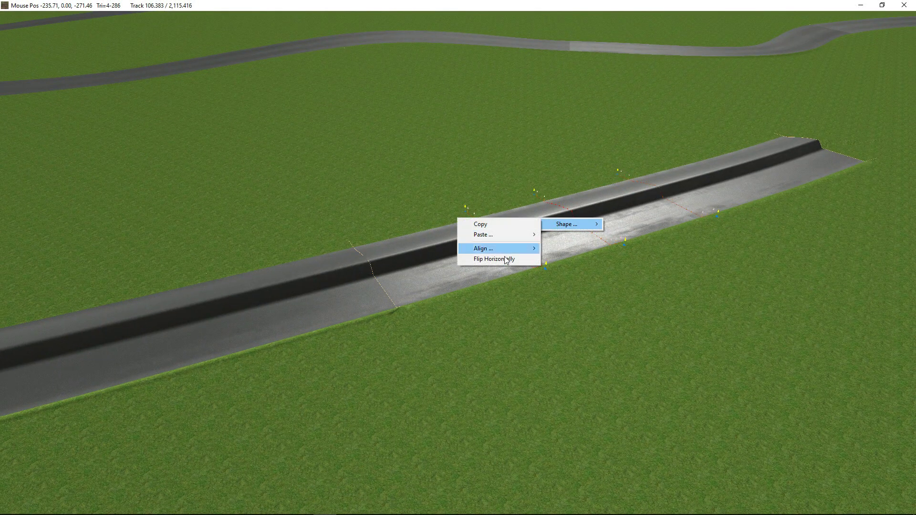
mouse_move(505, 235)
click(391, 266)
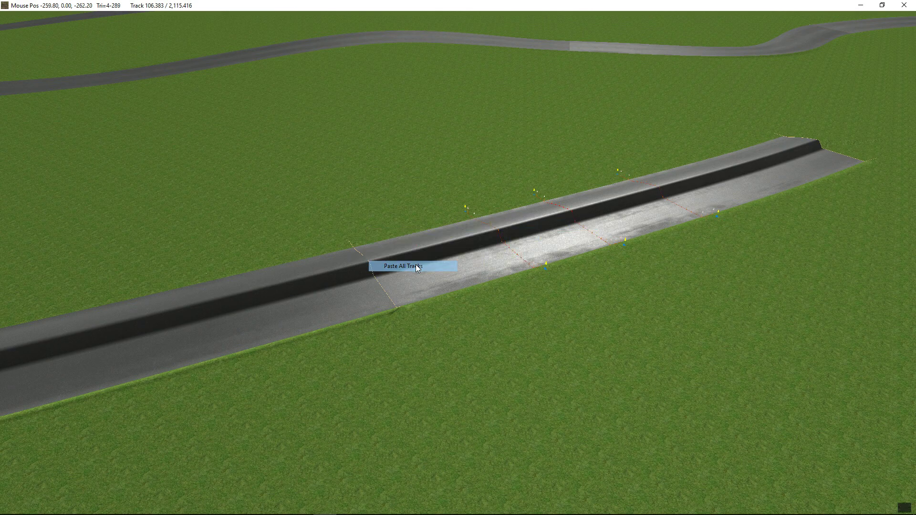
Examine the pasted shape on the near road and the distant tracks, both close up and from farther away.
right_drag(475, 251, 740, 221)
middle_drag(709, 223, 614, 306)
scroll(614, 302, up, 3)
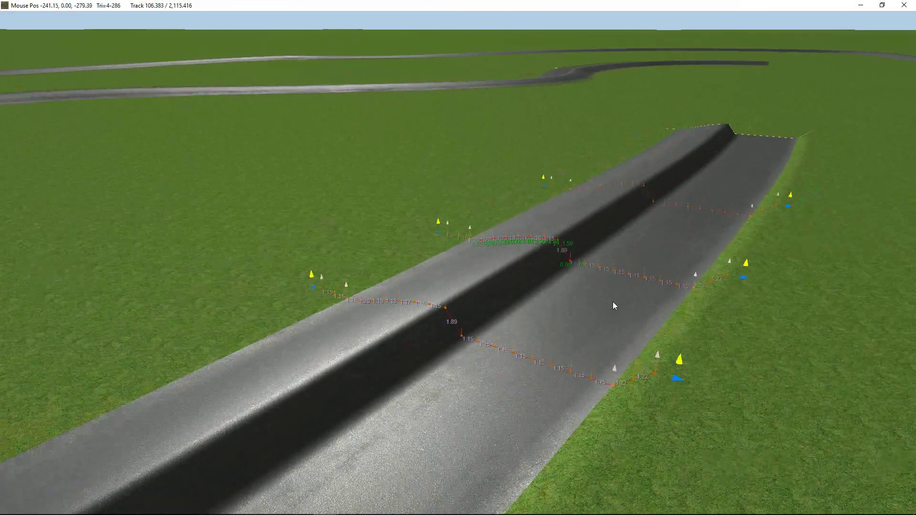
scroll(615, 299, down, 5)
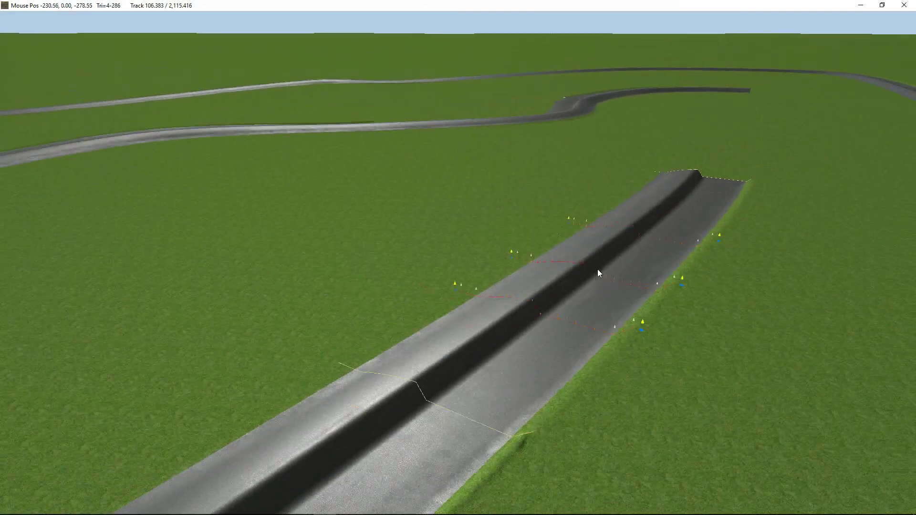
scroll(605, 283, up, 5)
scroll(606, 282, down, 5)
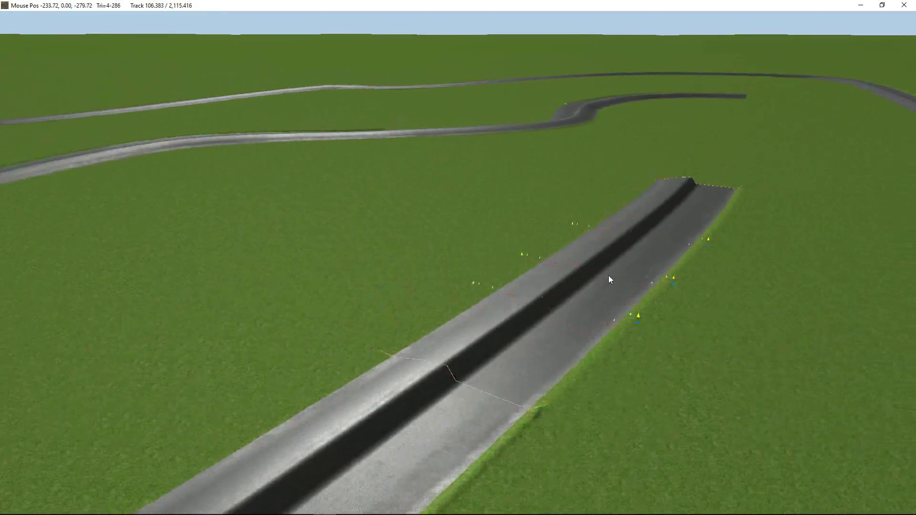
scroll(610, 279, up, 5)
scroll(610, 282, down, 2)
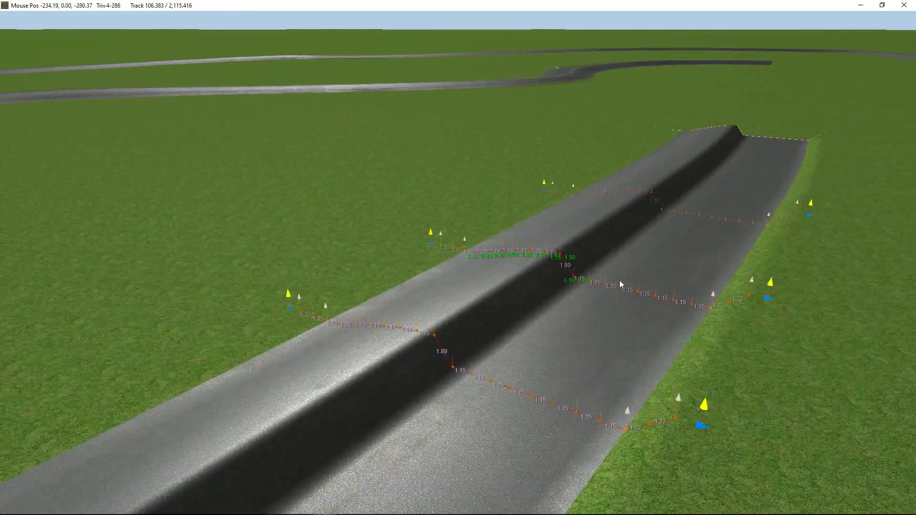
middle_drag(621, 284, 671, 259)
right_drag(659, 276, 616, 303)
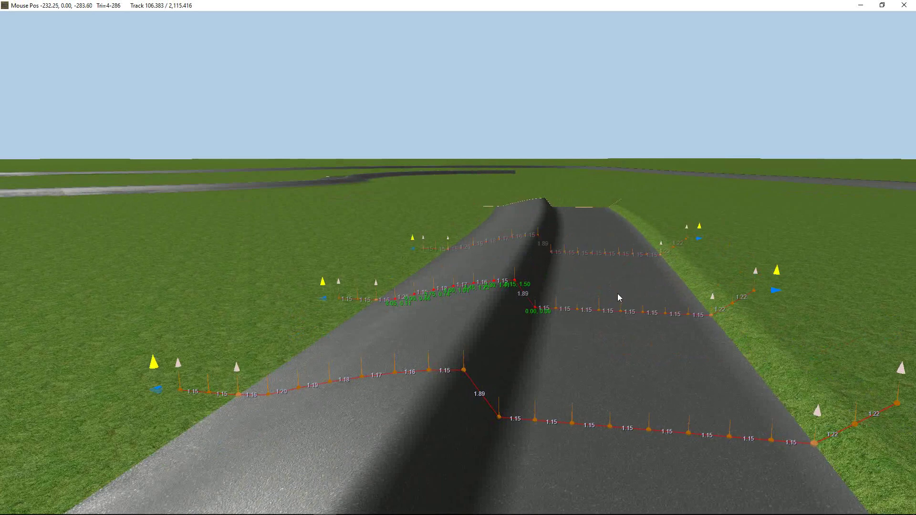
scroll(618, 297, down, 6)
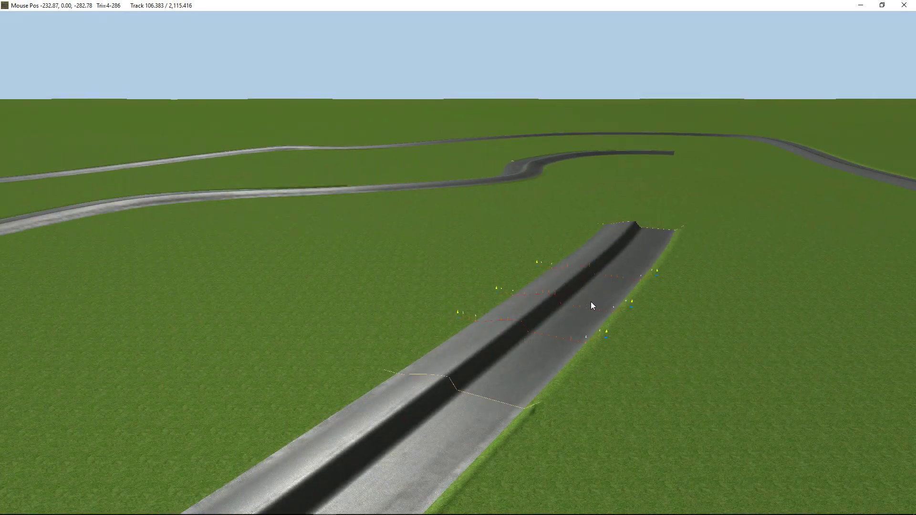